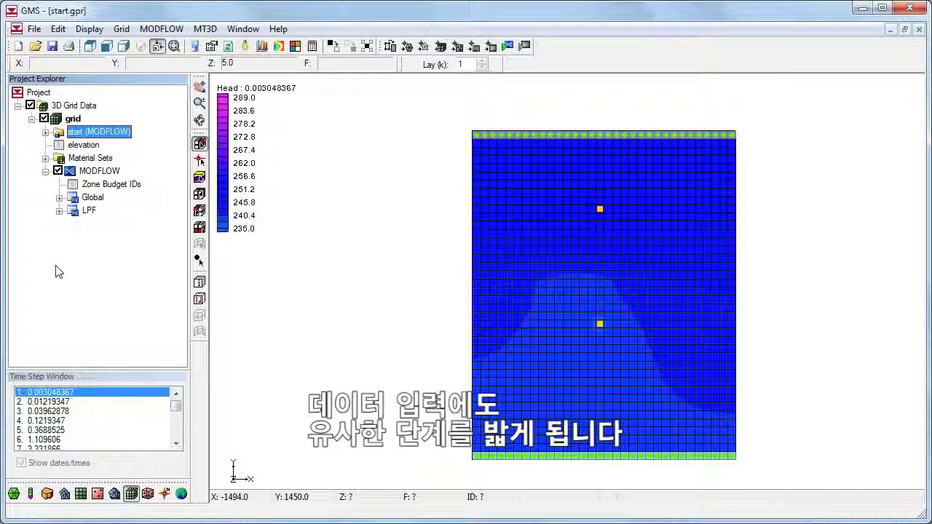
Step: Create a new MT3D simulation on the grid and define a mobile species named WarmWater
{"action": "right_click", "coordinate": [73, 119]}
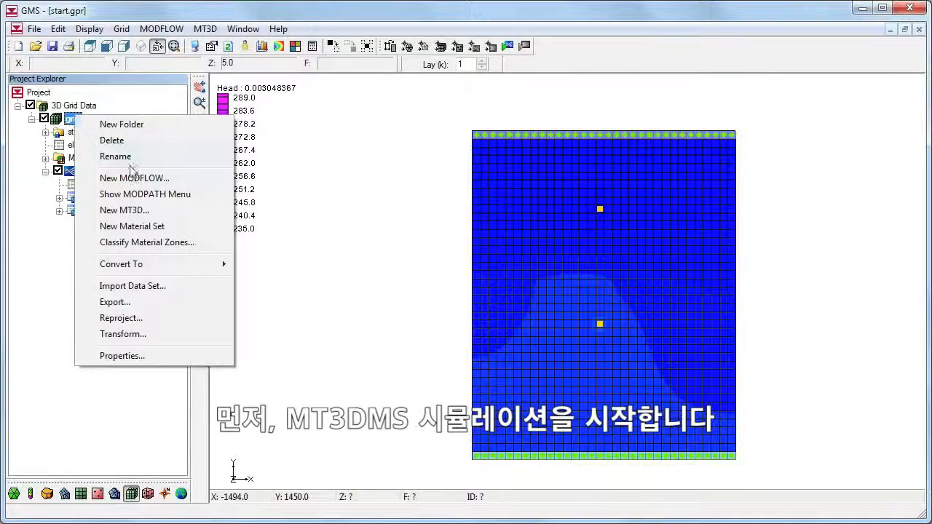
{"action": "left_click", "coordinate": [140, 210]}
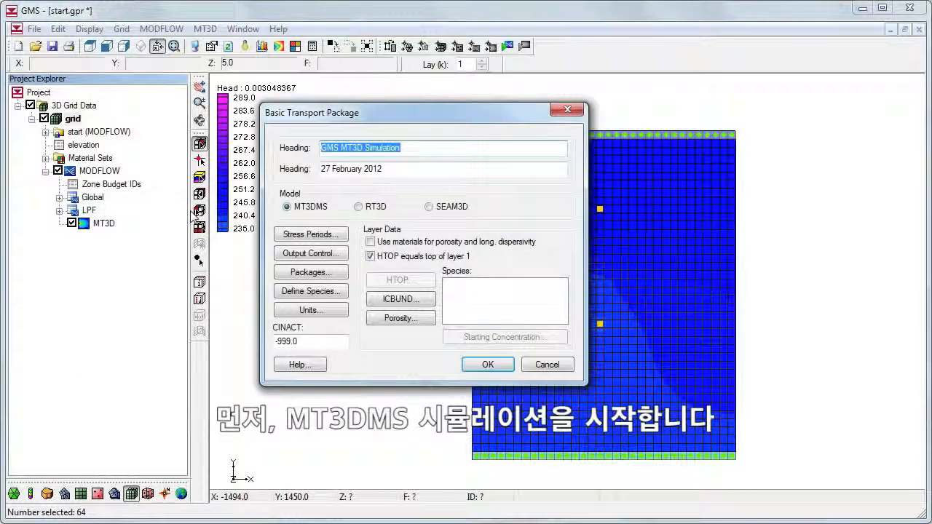
{"action": "left_click", "coordinate": [341, 291]}
{"action": "left_click", "coordinate": [494, 208]}
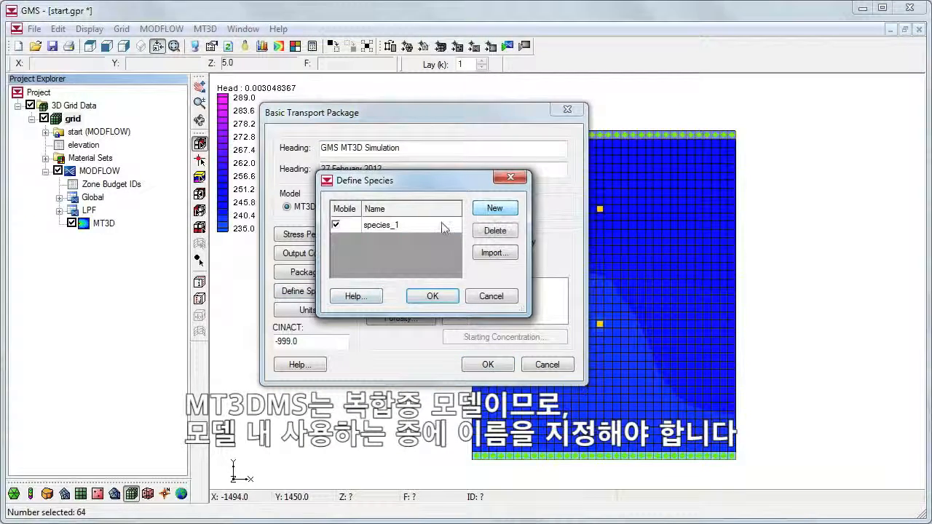
{"action": "type", "text": "WarmW"}
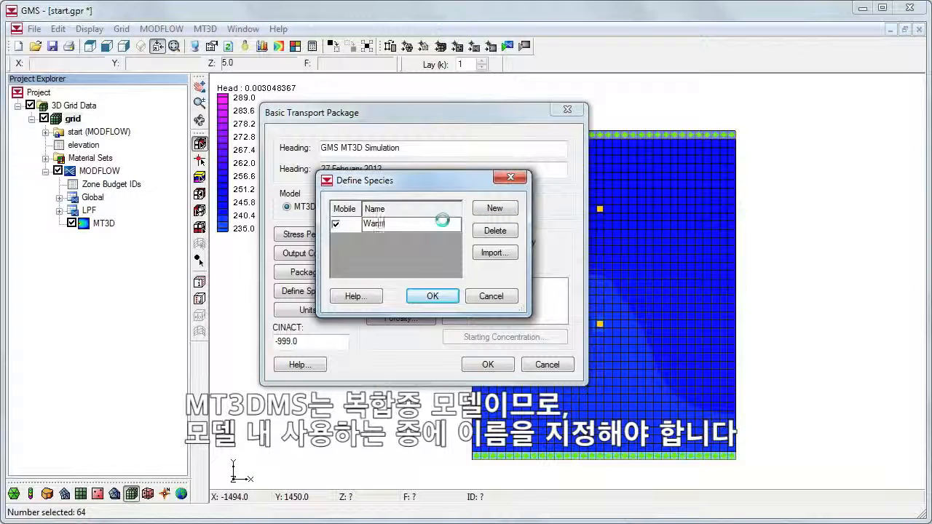
{"action": "type", "text": "ater"}
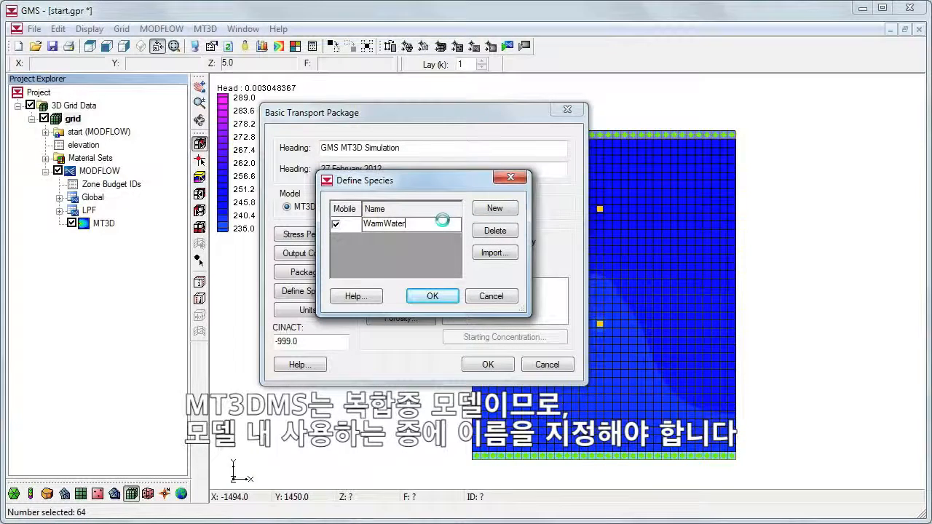
{"action": "left_click", "coordinate": [432, 296]}
Step: Set the starting concentration of the WarmWater species to a constant 278 across the whole grid
{"action": "left_click", "coordinate": [473, 284]}
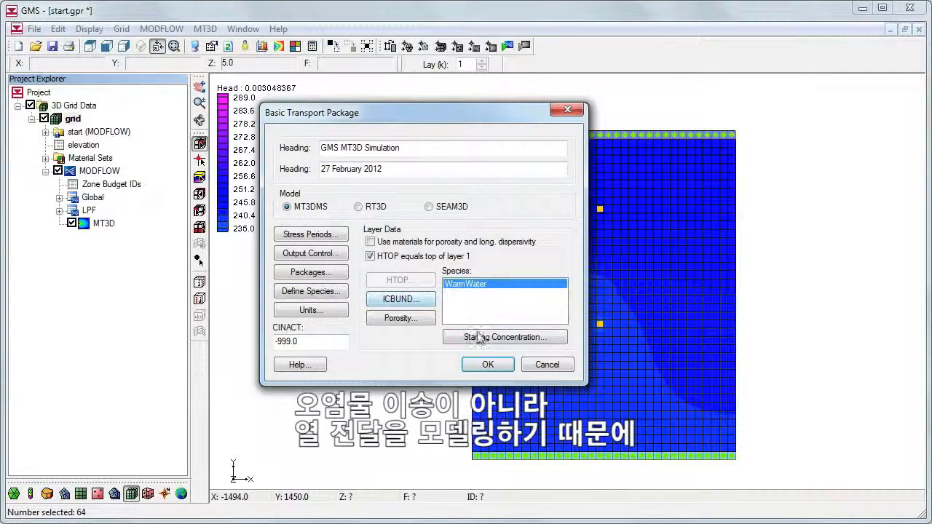
{"action": "left_click", "coordinate": [480, 337]}
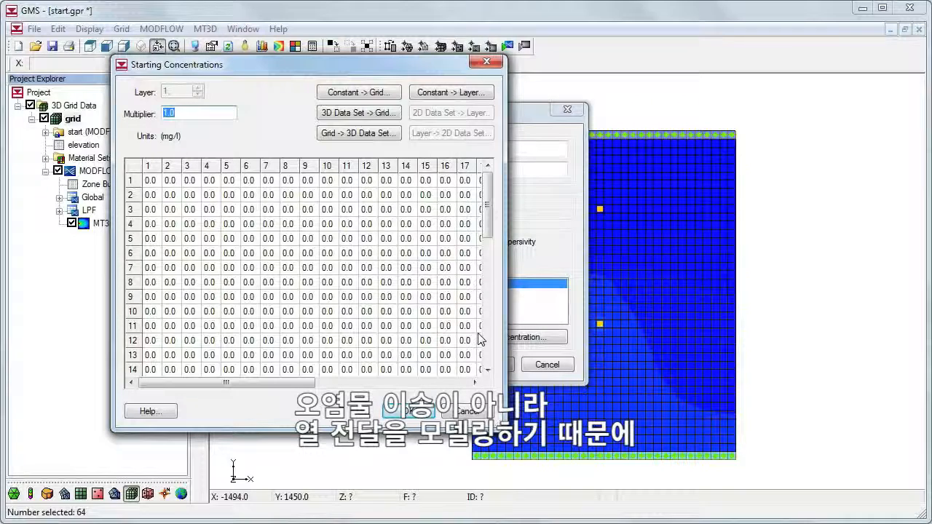
{"action": "left_click", "coordinate": [386, 100]}
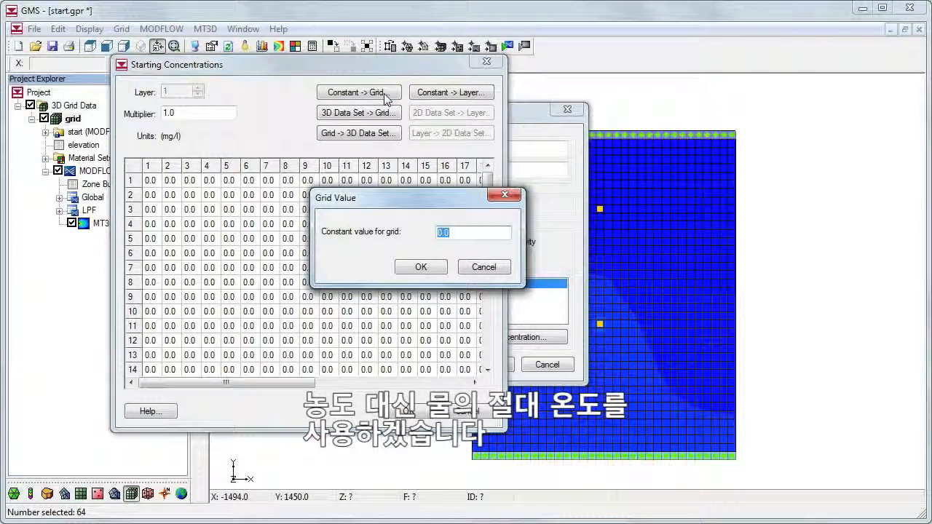
{"action": "type", "text": "278"}
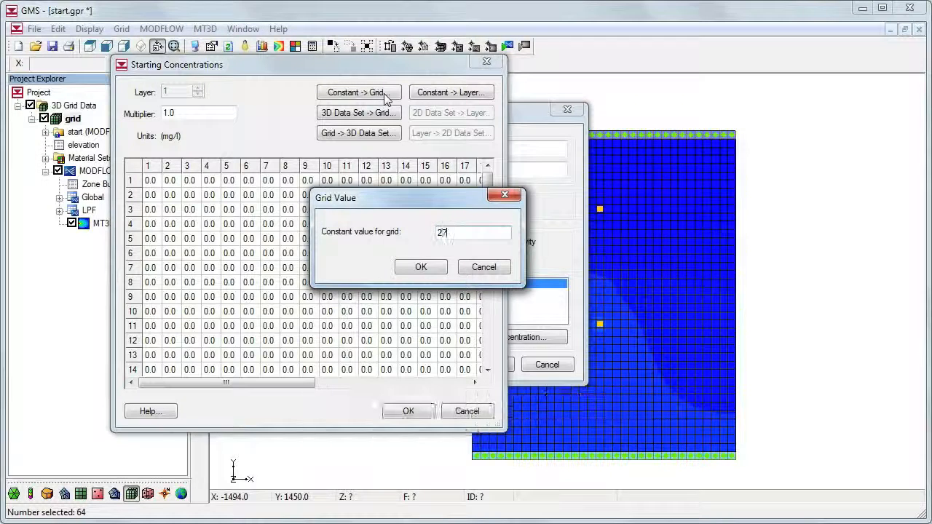
{"action": "key", "text": "Return"}
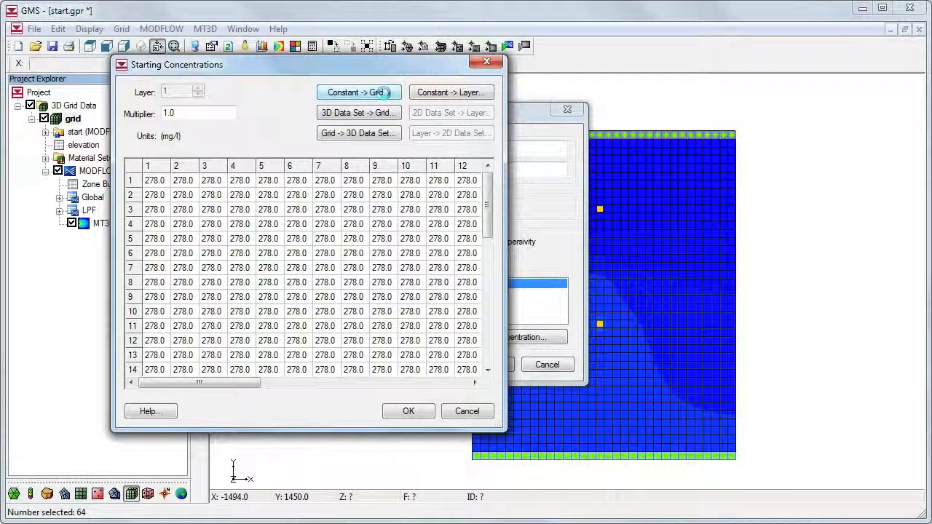
{"action": "left_click", "coordinate": [410, 411]}
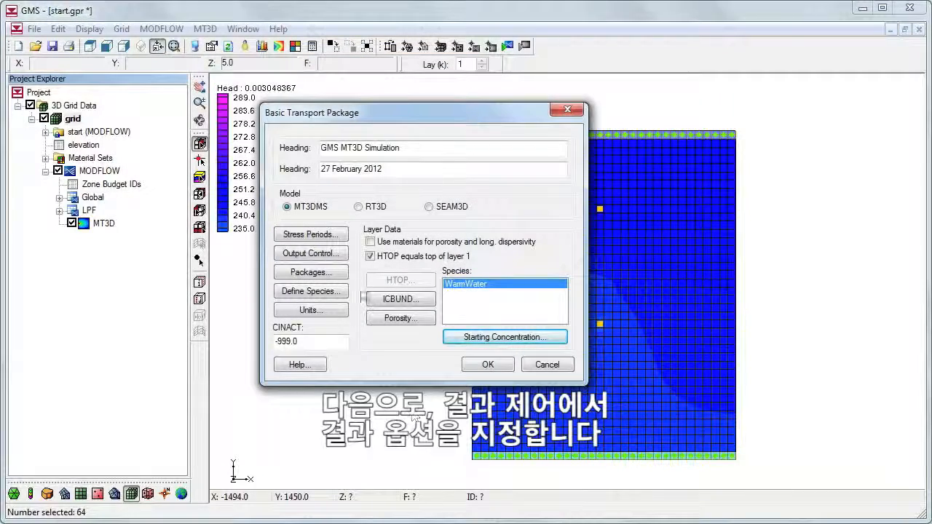
Step: Set output control to save at specified times, initialized with 25.0-day initial and maximum time steps and a 2500-day maximum simulation time
{"action": "left_click", "coordinate": [337, 254]}
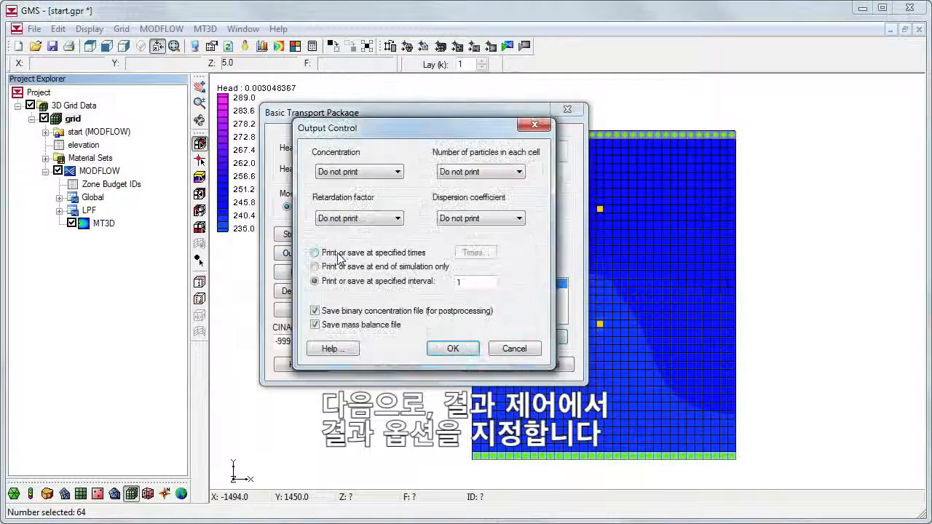
{"action": "left_click", "coordinate": [338, 254]}
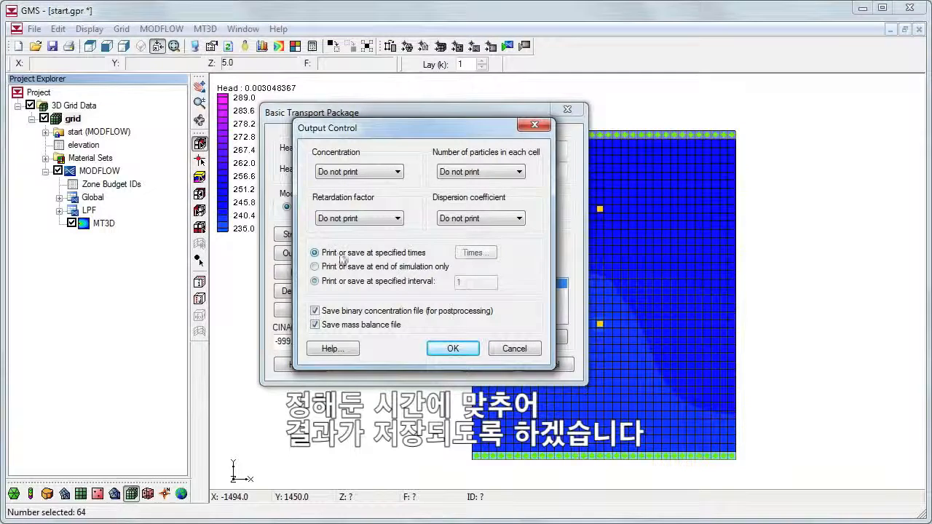
{"action": "left_click", "coordinate": [466, 254]}
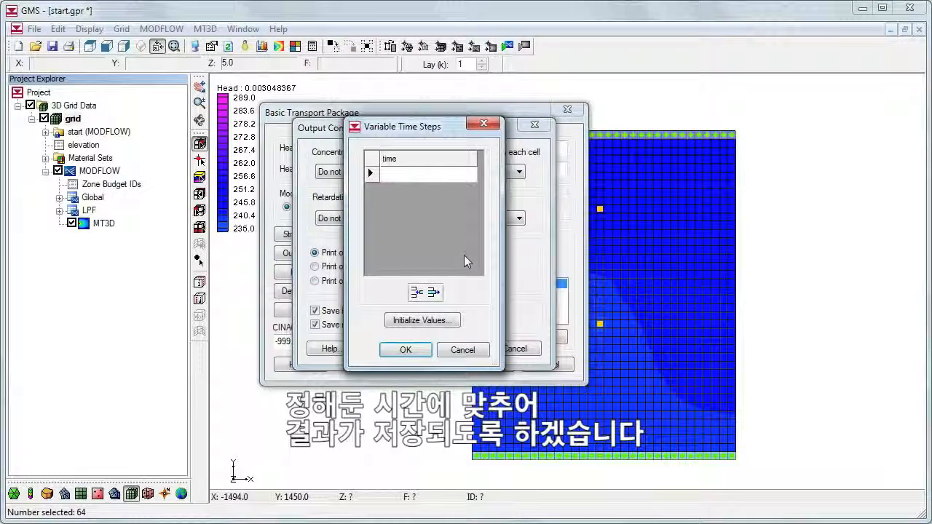
{"action": "left_click", "coordinate": [453, 321]}
{"action": "double_click", "coordinate": [758, 198]}
{"action": "type", "text": "25.0"}
{"action": "key", "text": "Tab"}
{"action": "key", "text": "Tab"}
{"action": "type", "text": "25.0"}
{"action": "key", "text": "Tab"}
{"action": "type", "text": "2500"}
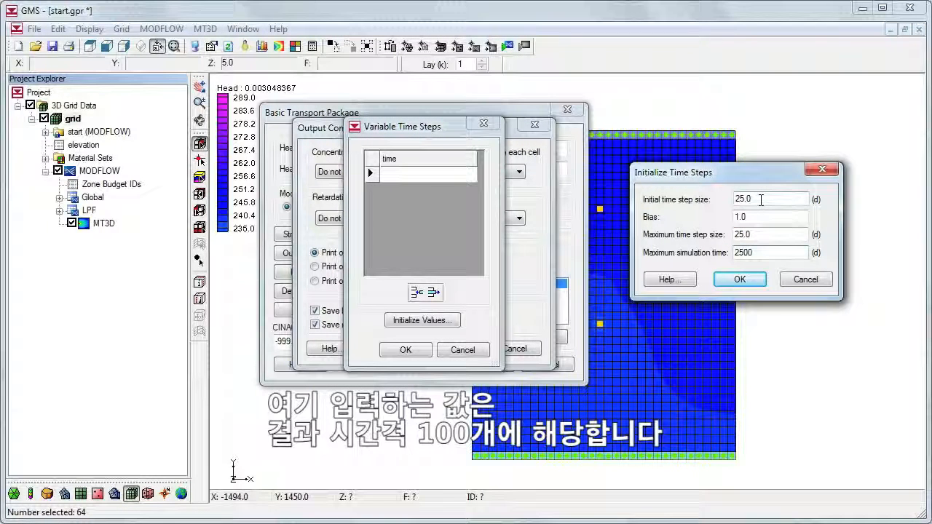
{"action": "left_click", "coordinate": [745, 279]}
{"action": "left_click", "coordinate": [405, 350]}
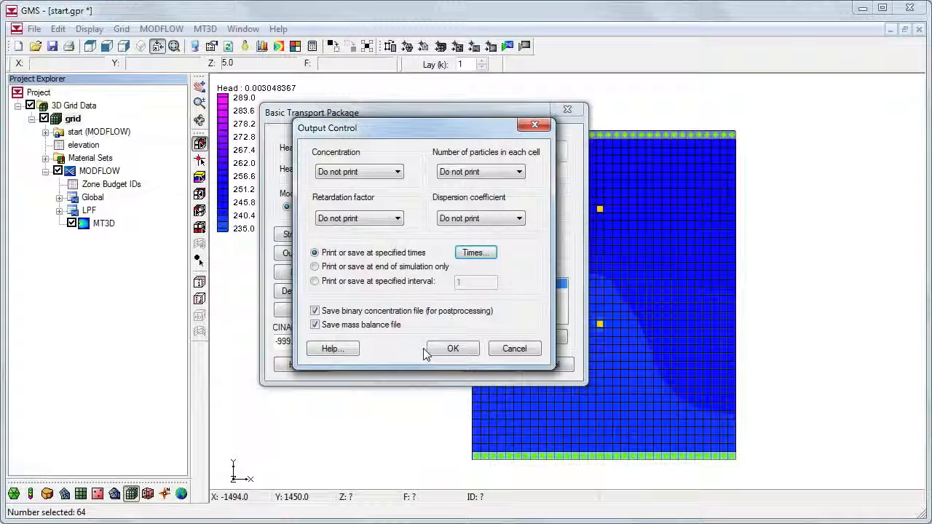
{"action": "left_click", "coordinate": [444, 350]}
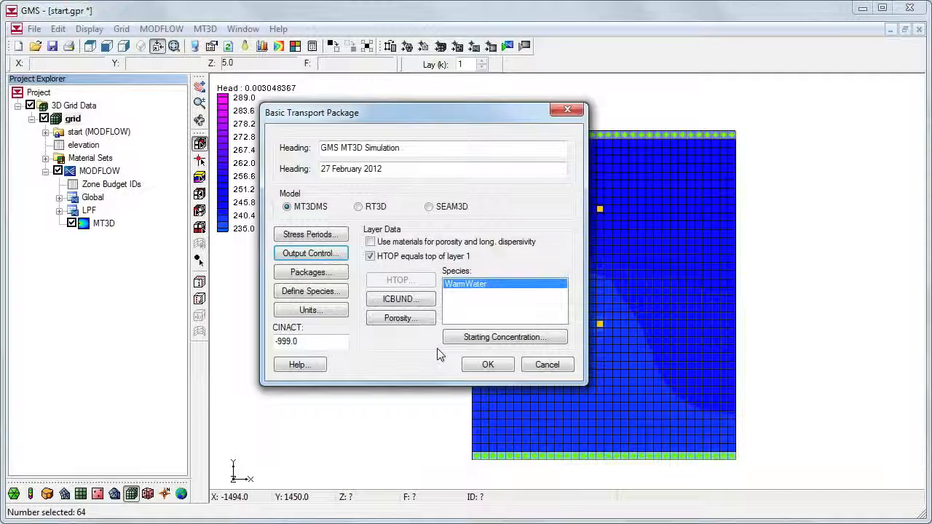
Step: Enable the advection, dispersion, source/sink mixing and chemical reaction packages, and accept the Basic Transport Package settings
{"action": "left_click", "coordinate": [327, 276]}
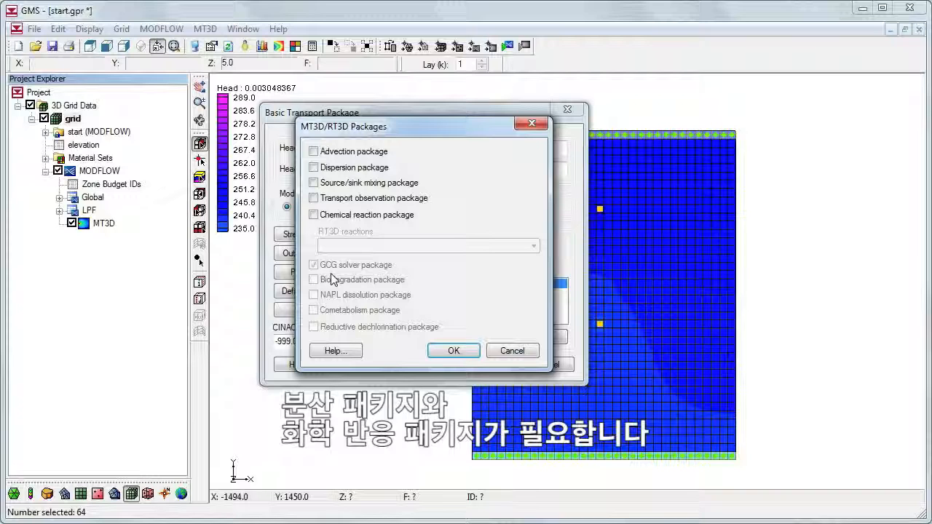
{"action": "left_click", "coordinate": [314, 151]}
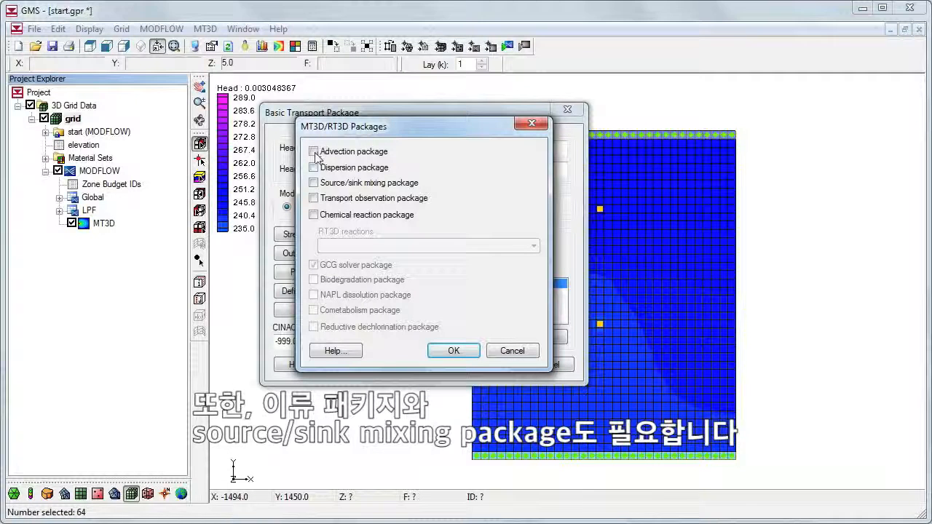
{"action": "left_click", "coordinate": [313, 168]}
{"action": "left_click", "coordinate": [314, 183]}
{"action": "left_click", "coordinate": [314, 215]}
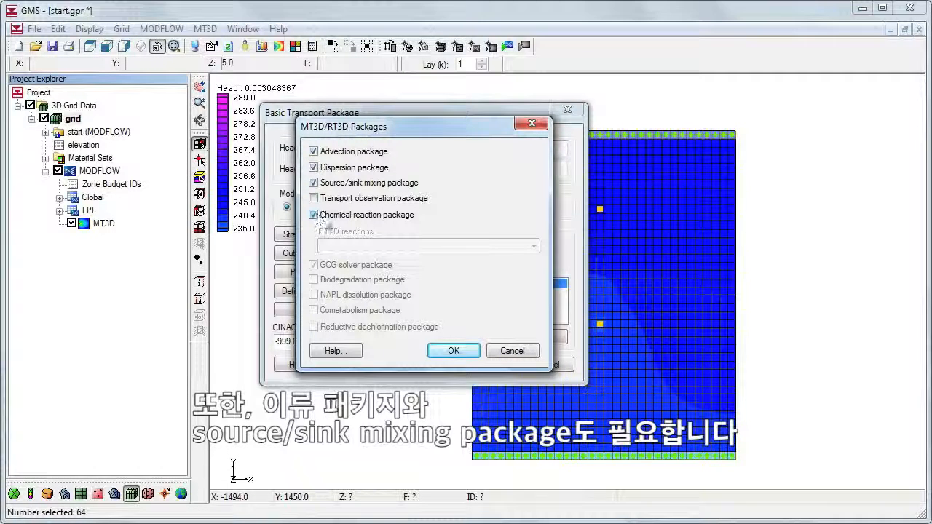
{"action": "left_click", "coordinate": [451, 353]}
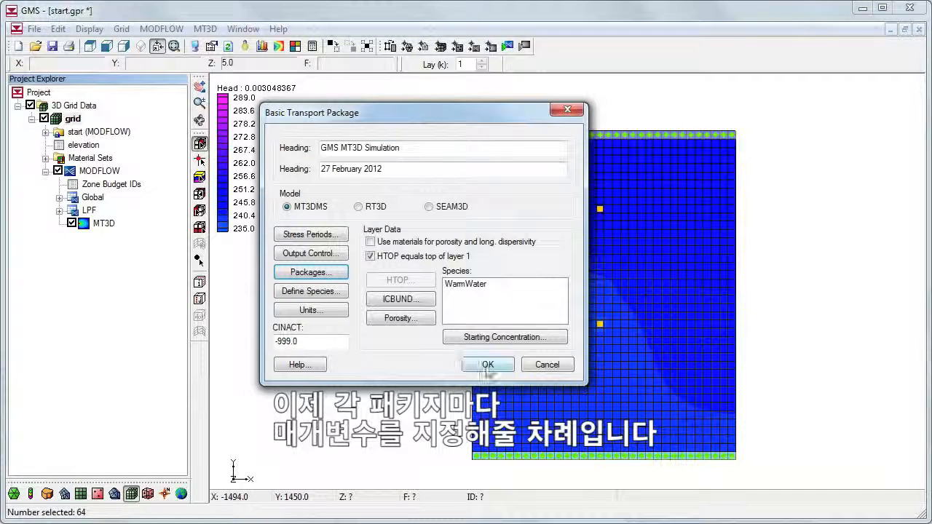
{"action": "left_click", "coordinate": [486, 365]}
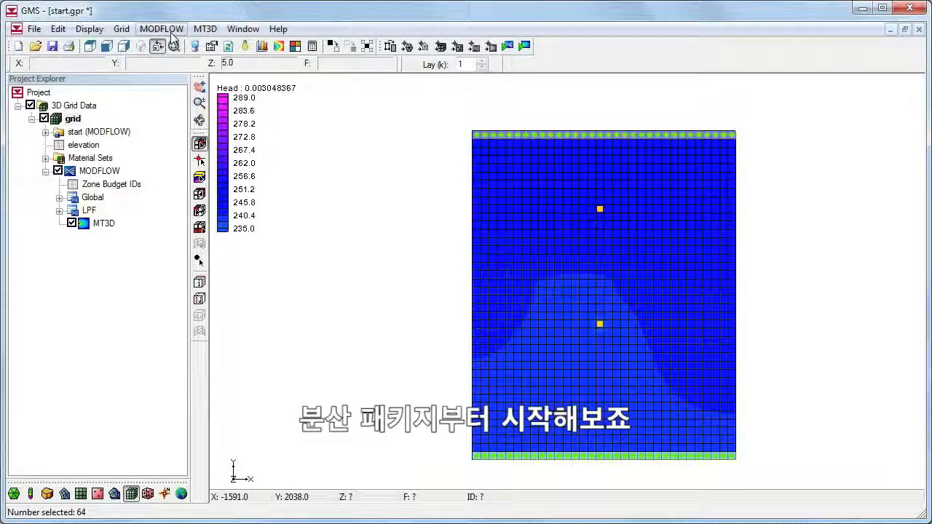
Step: In the Dispersion Package, set the longitudinal dispersivity to a constant 0.5 for the entire grid
{"action": "left_click", "coordinate": [205, 30]}
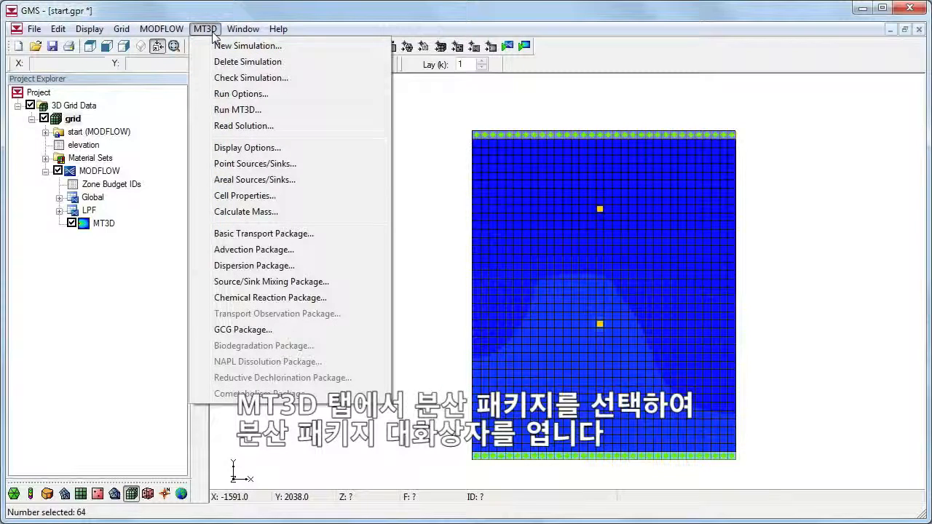
{"action": "left_click", "coordinate": [240, 267]}
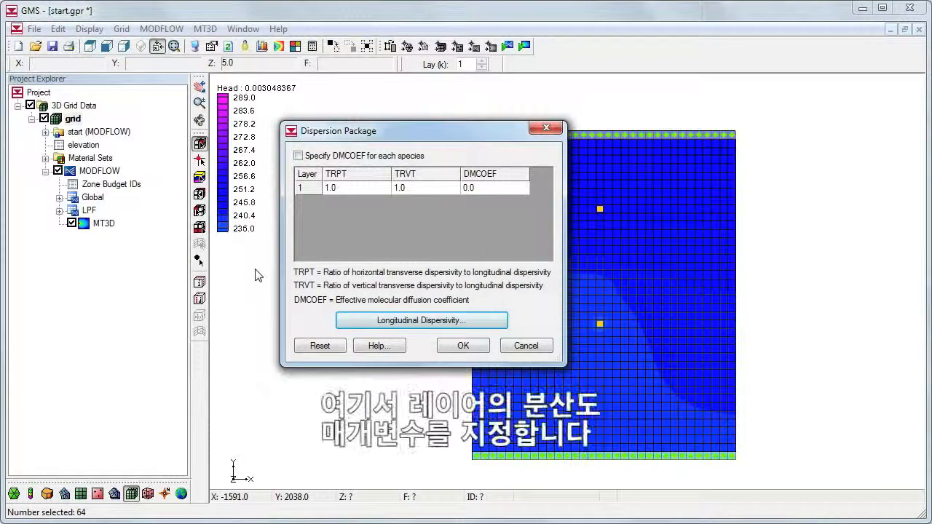
{"action": "left_click", "coordinate": [373, 321]}
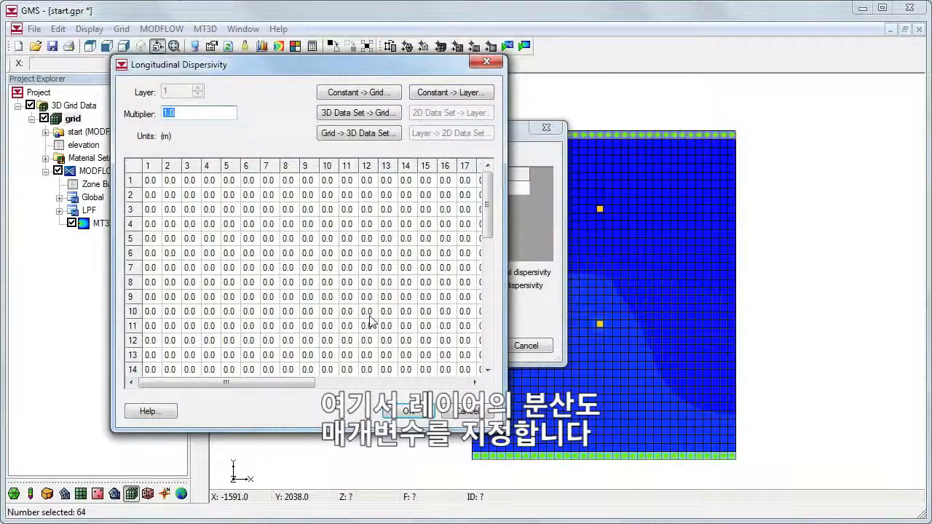
{"action": "left_click", "coordinate": [384, 96]}
{"action": "type", "text": "0.5"}
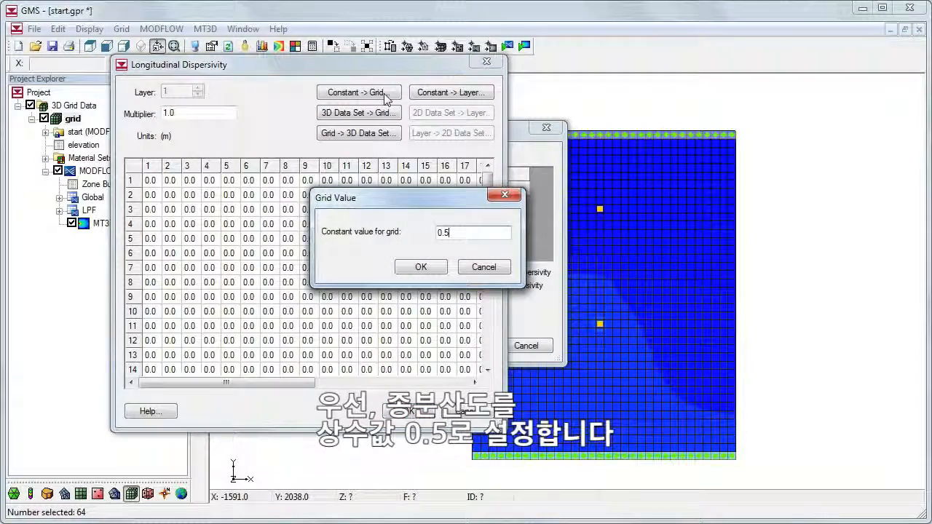
{"action": "left_click", "coordinate": [420, 268]}
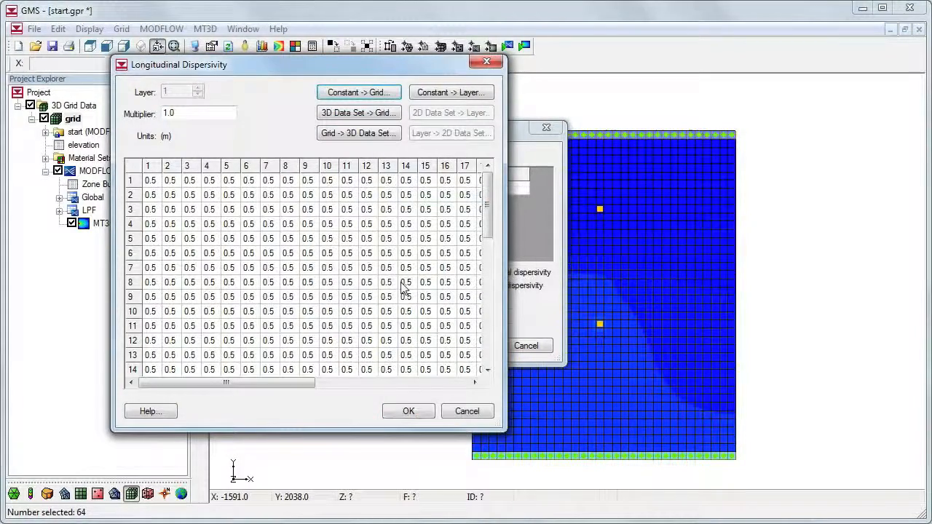
{"action": "left_click", "coordinate": [407, 411]}
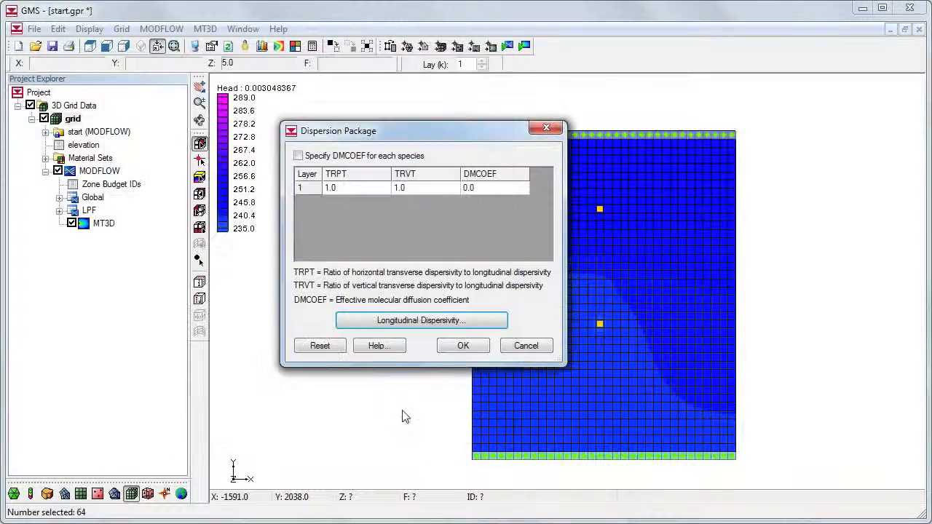
Step: Set layer 1's TRPT and TRVT ratios to 0.1 and its DMCOEF to 1.86e-6, and accept the dispersion settings
{"action": "left_click", "coordinate": [368, 190]}
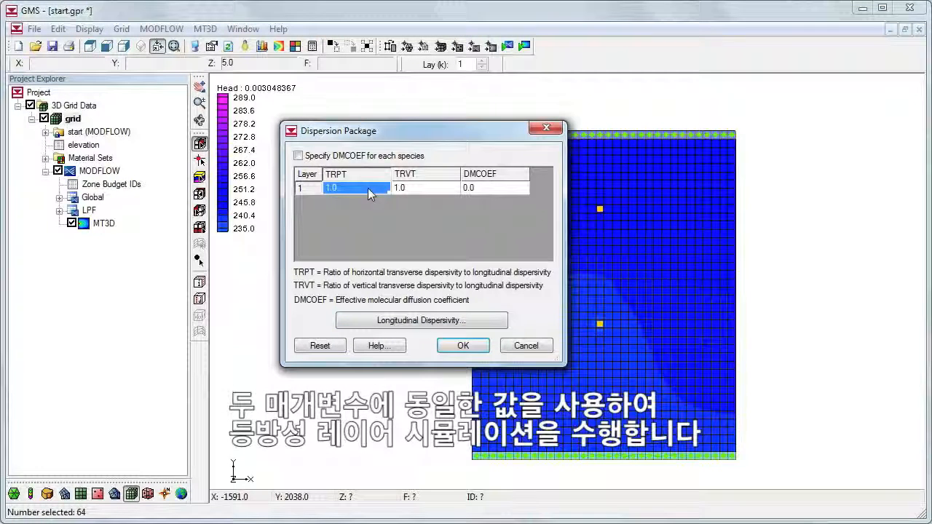
{"action": "type", "text": "0.1"}
{"action": "key", "text": "Tab"}
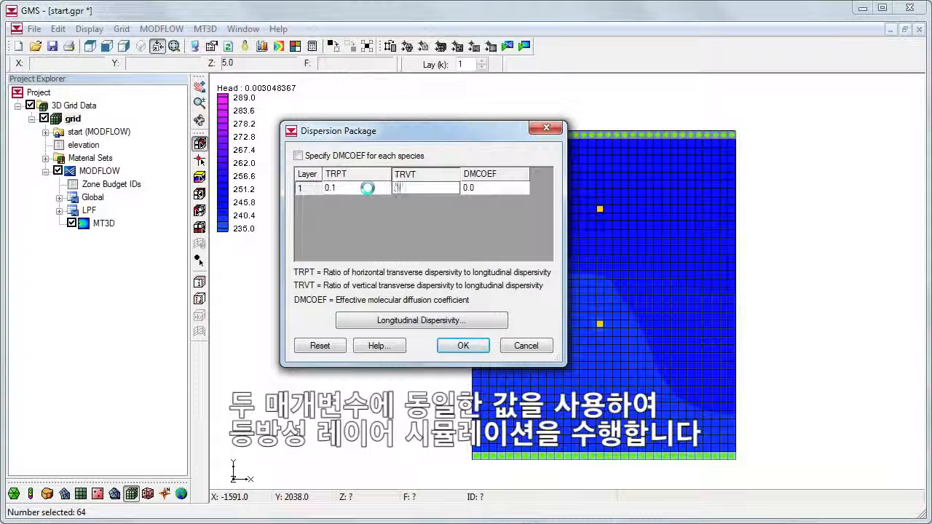
{"action": "type", "text": "0.1"}
{"action": "key", "text": "Tab"}
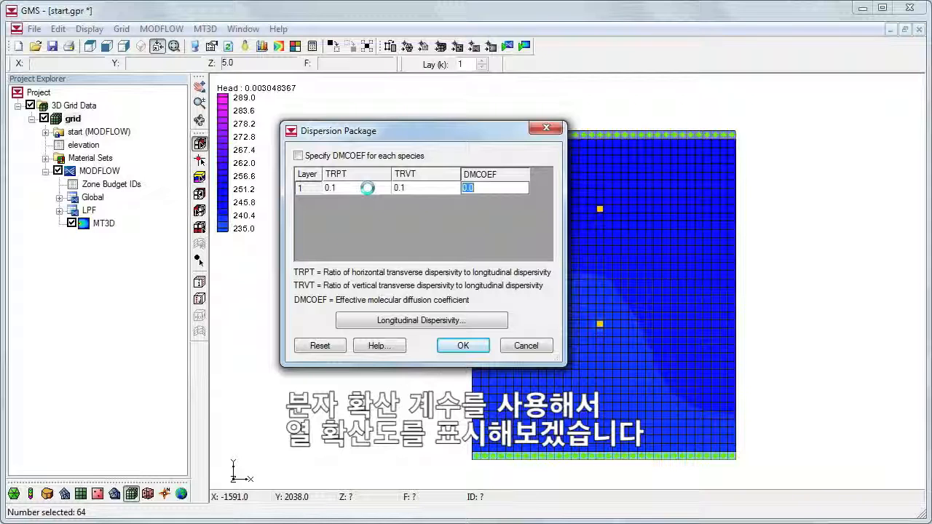
{"action": "type", "text": "1.86e"}
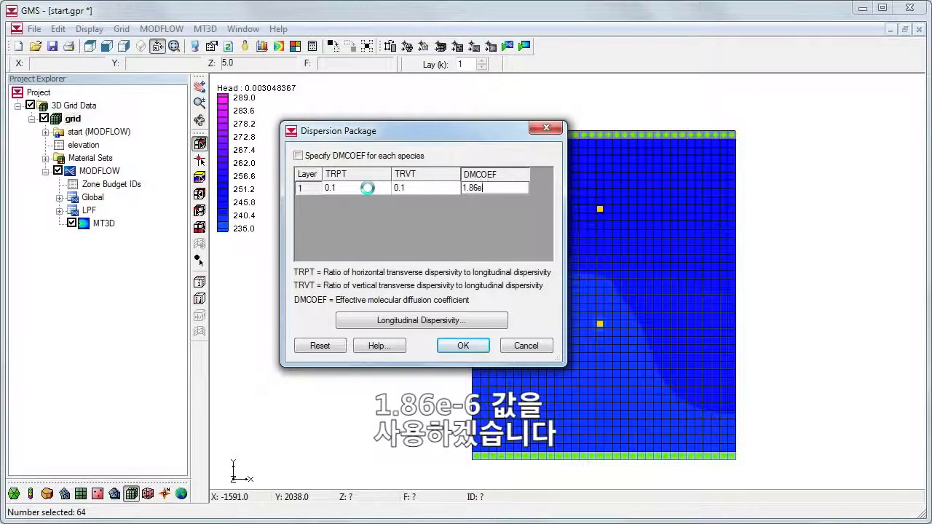
{"action": "type", "text": "-6"}
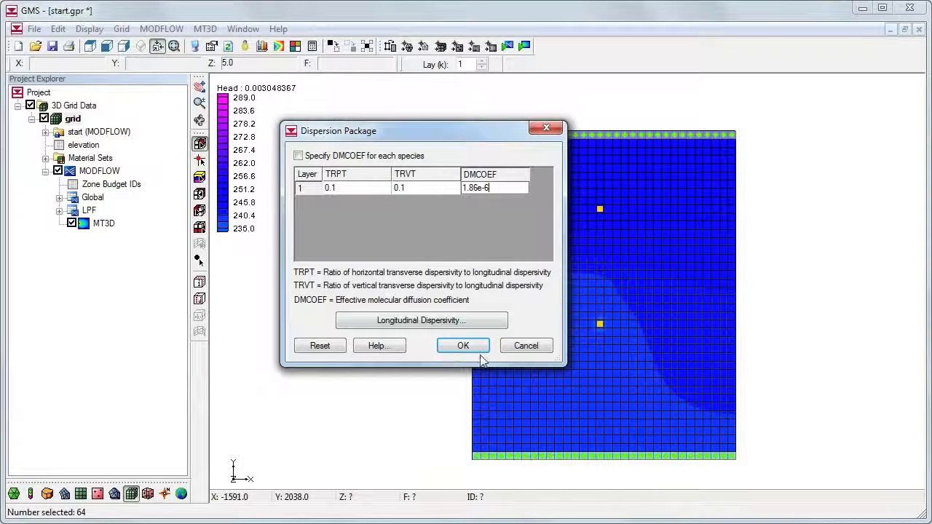
{"action": "left_click", "coordinate": [481, 347]}
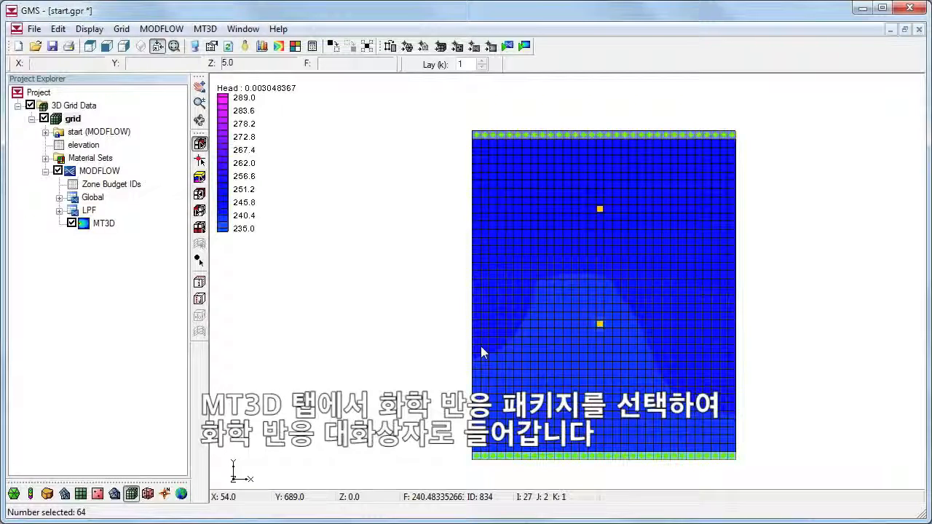
Step: In the Chemical Reaction Package, set sorption to Linear isotherm and enable cell-by-cell entry of the sorption parameters
{"action": "left_click", "coordinate": [208, 30]}
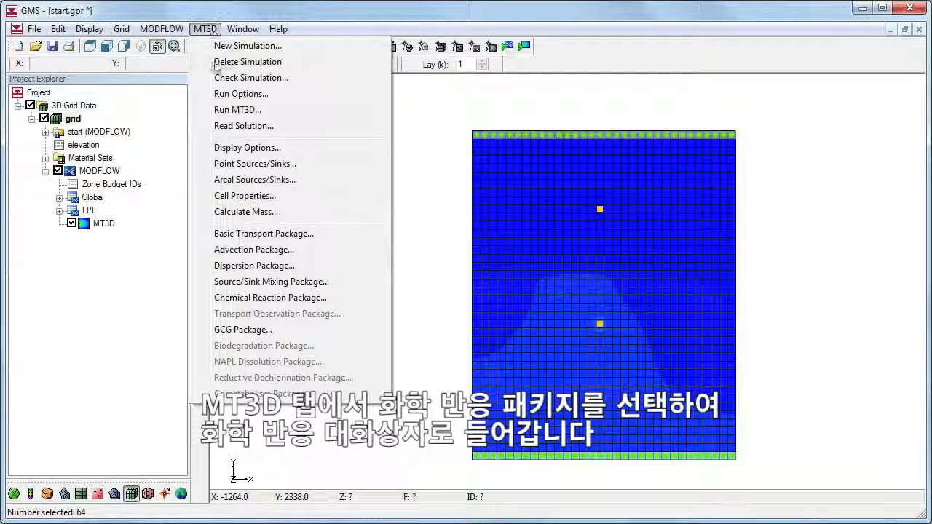
{"action": "left_click", "coordinate": [260, 298]}
{"action": "left_click", "coordinate": [432, 144]}
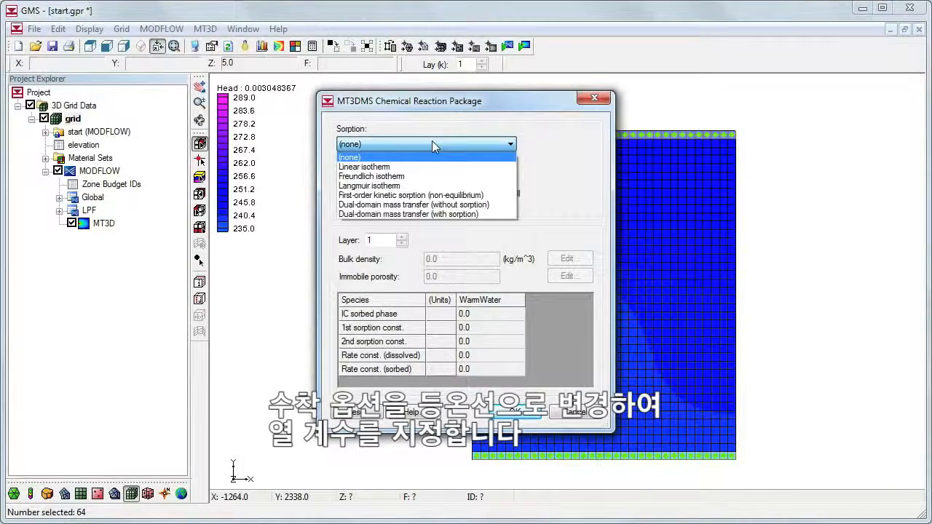
{"action": "left_click", "coordinate": [428, 163]}
{"action": "left_click", "coordinate": [477, 193]}
Step: Set the bulk density to a constant 1960 kg/m^3 for the entire grid
{"action": "left_click", "coordinate": [570, 259]}
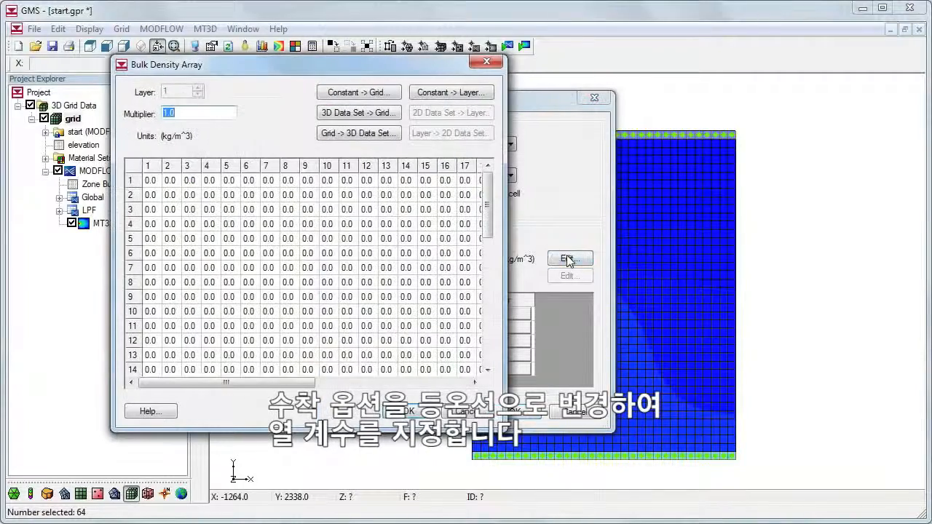
{"action": "left_click", "coordinate": [363, 92]}
{"action": "type", "text": "1960"}
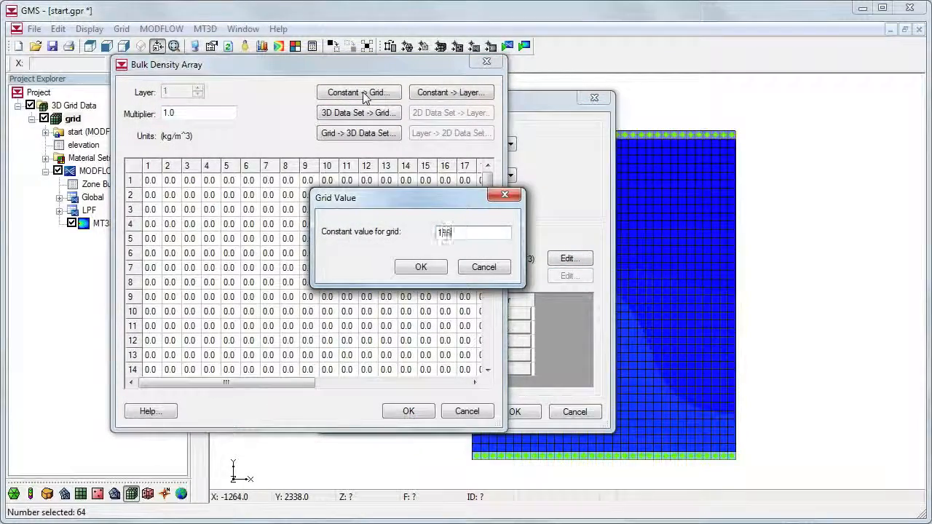
{"action": "left_click", "coordinate": [418, 267]}
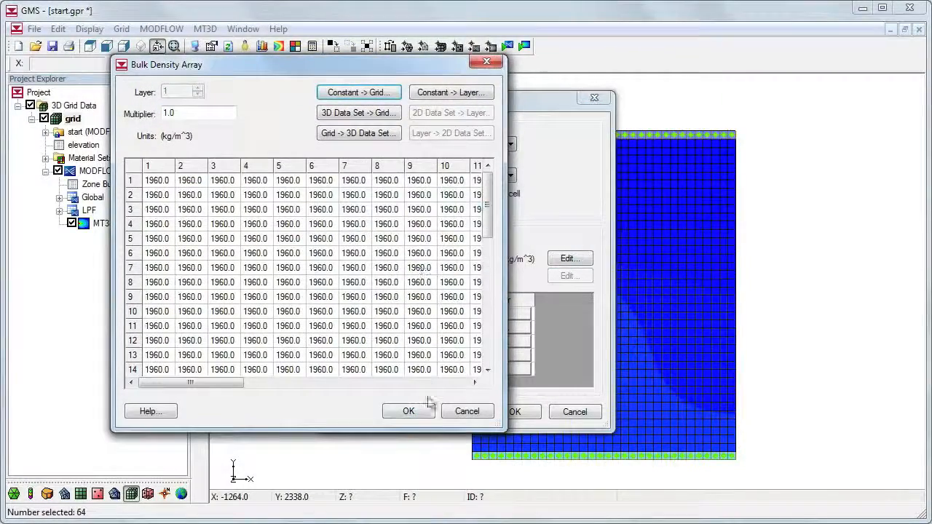
{"action": "left_click", "coordinate": [411, 411]}
Step: Set WarmWater's first sorption constant to 0.00021 m^3/kg for the entire grid and accept the chemical reaction settings
{"action": "left_click", "coordinate": [496, 329]}
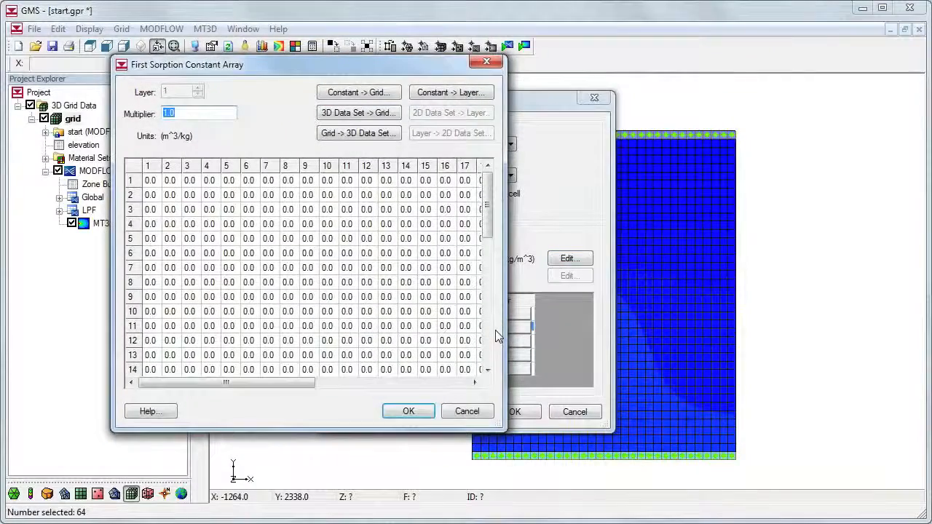
{"action": "left_click", "coordinate": [378, 93]}
{"action": "type", "text": "0.00021"}
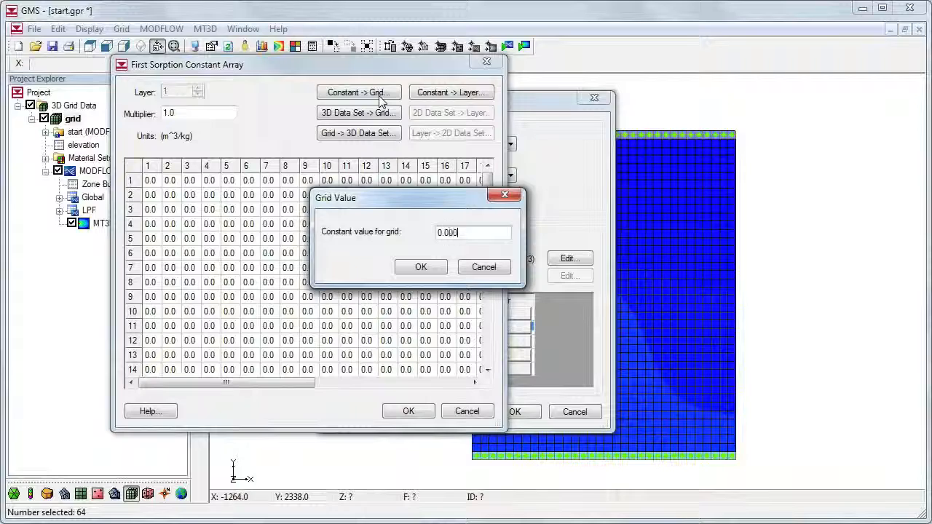
{"action": "left_click", "coordinate": [419, 267]}
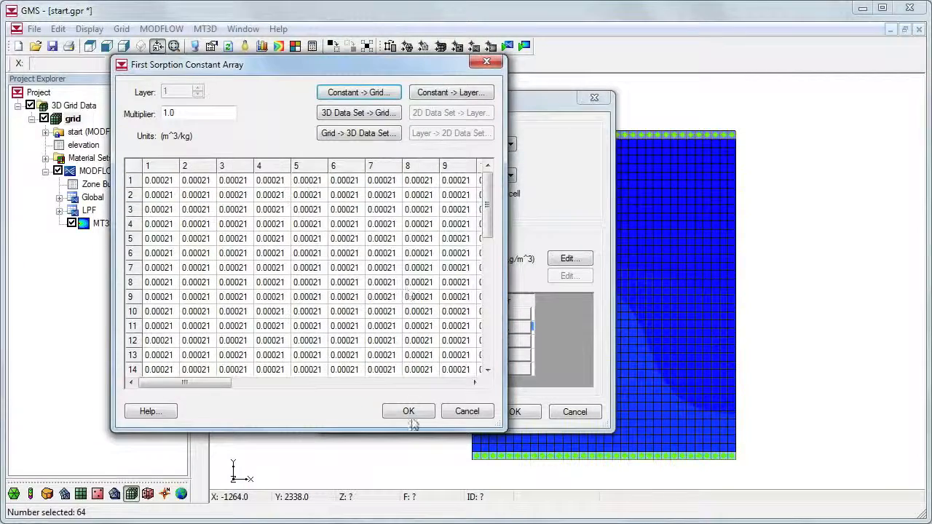
{"action": "left_click", "coordinate": [409, 411]}
{"action": "left_click", "coordinate": [515, 412]}
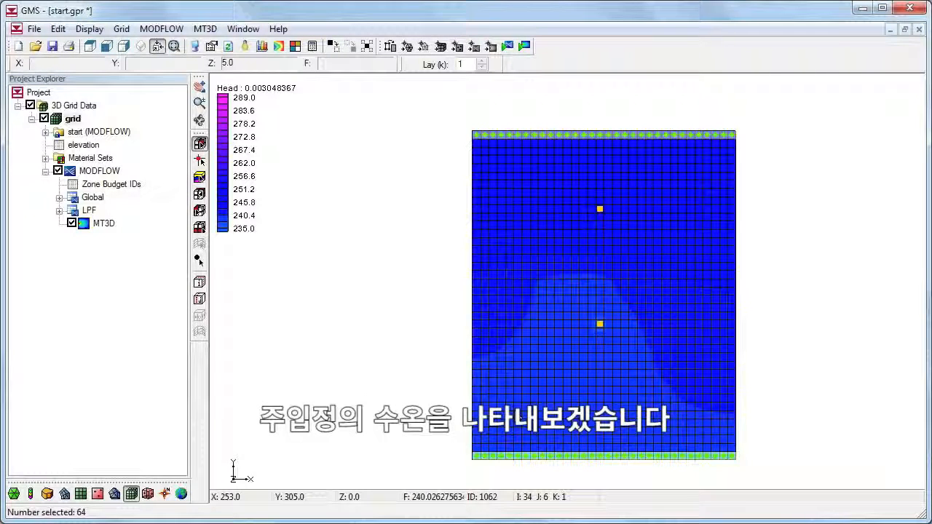
Step: Add an MT3D: Point SS boundary condition to the cell containing the upper (injection) well
{"action": "left_click", "coordinate": [599, 207]}
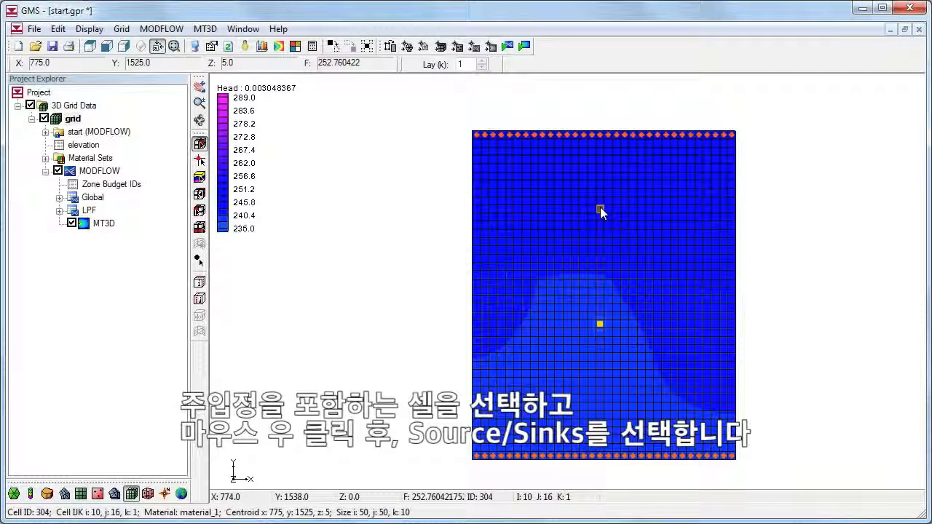
{"action": "right_click", "coordinate": [599, 208]}
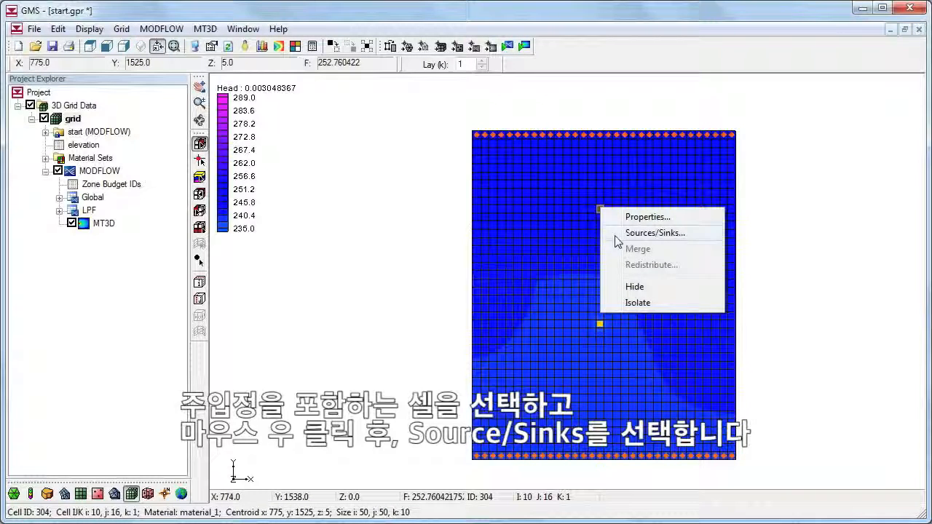
{"action": "left_click", "coordinate": [615, 235]}
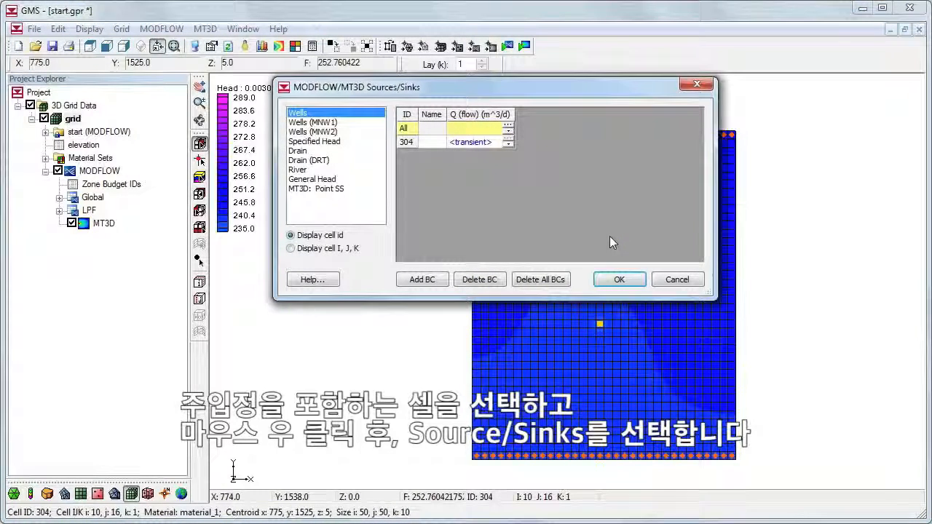
{"action": "left_click", "coordinate": [315, 190]}
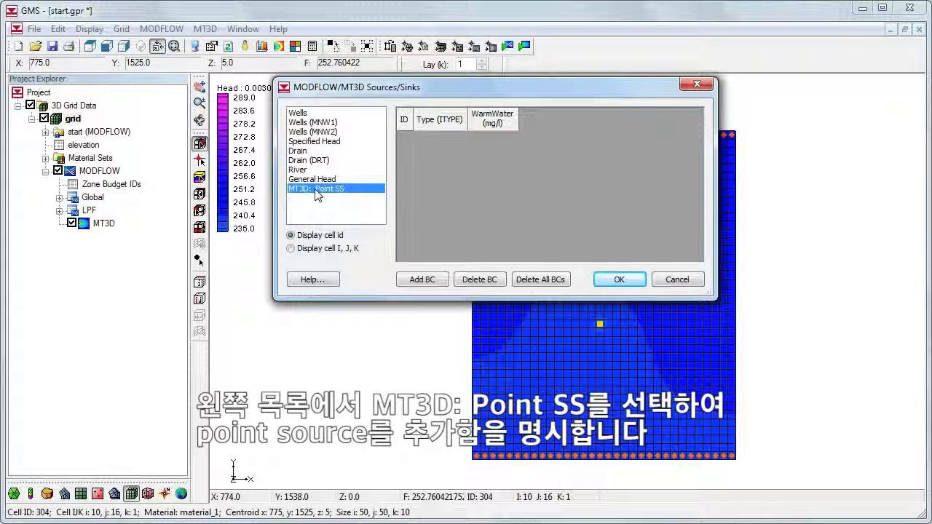
{"action": "left_click", "coordinate": [423, 280]}
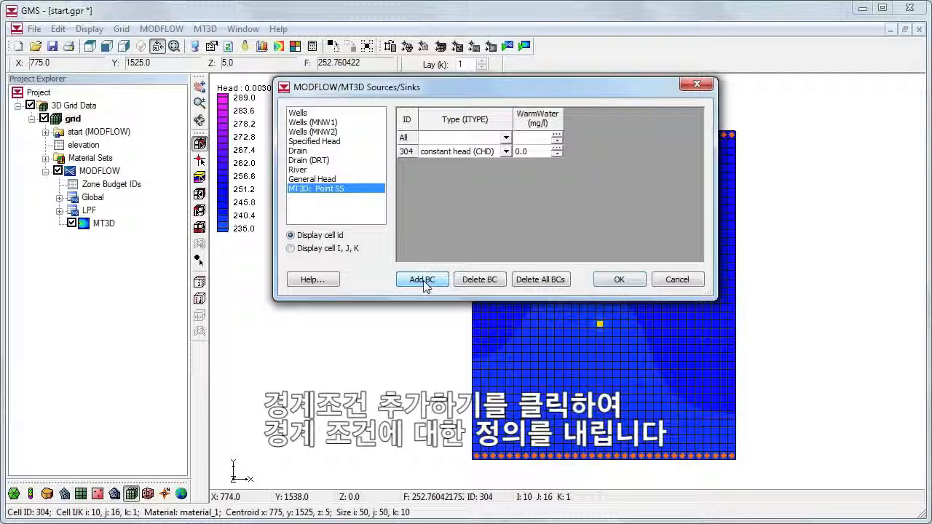
Step: Set the injection cell's point source type to well (WEL) with a WarmWater value of 298, and accept it
{"action": "left_click", "coordinate": [506, 151]}
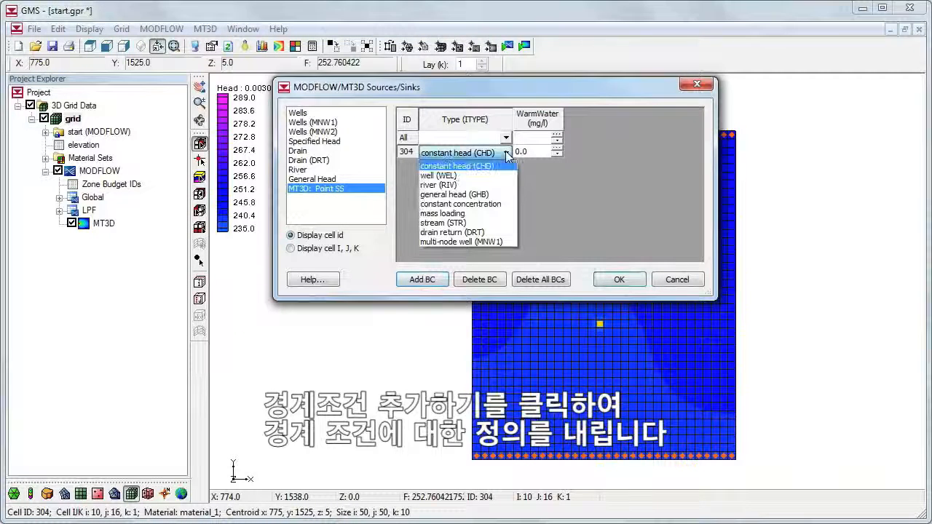
{"action": "left_click", "coordinate": [497, 174]}
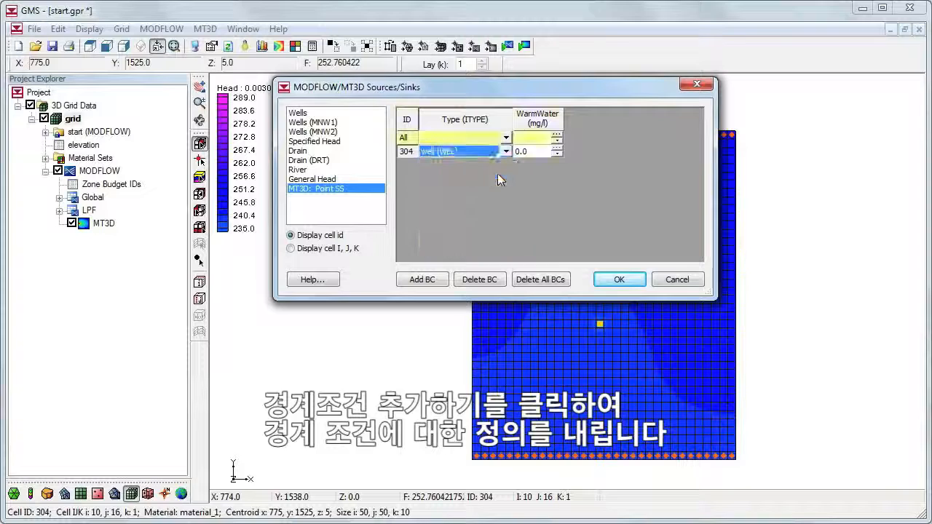
{"action": "left_click", "coordinate": [530, 154]}
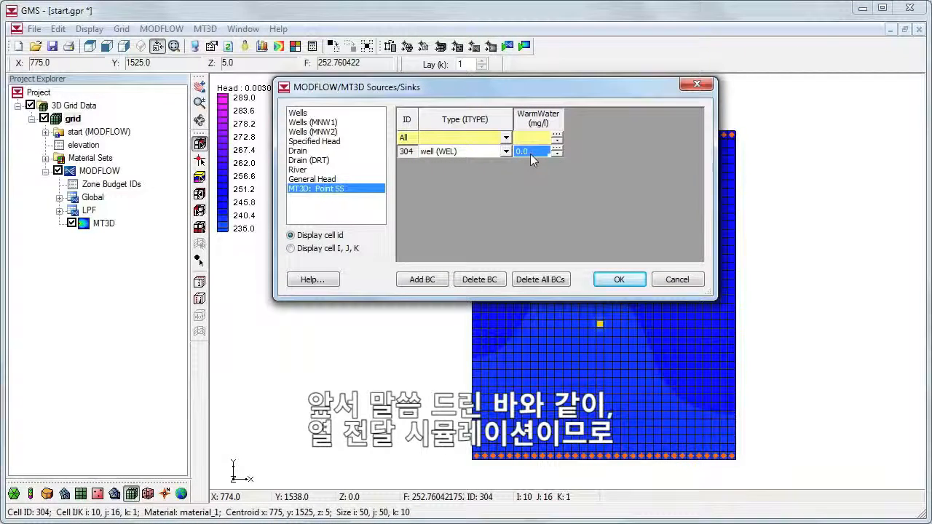
{"action": "type", "text": "29"}
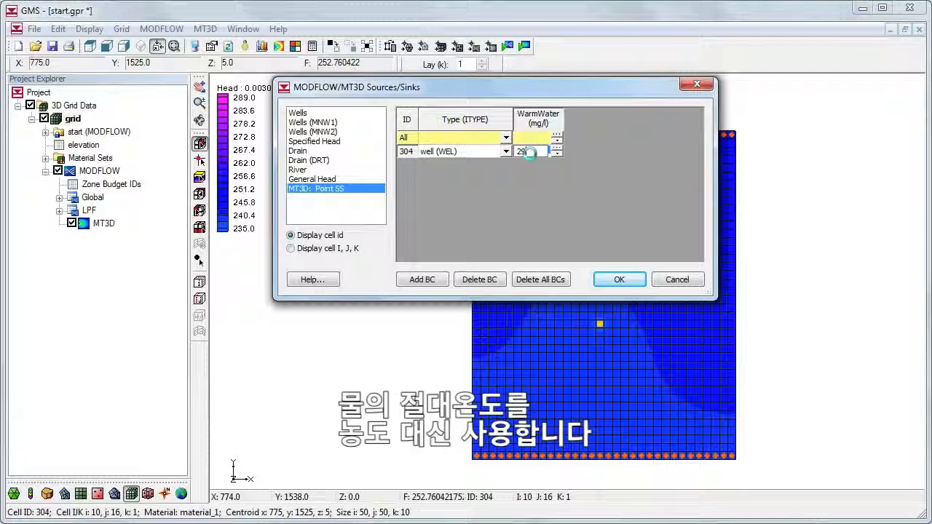
{"action": "type", "text": "8"}
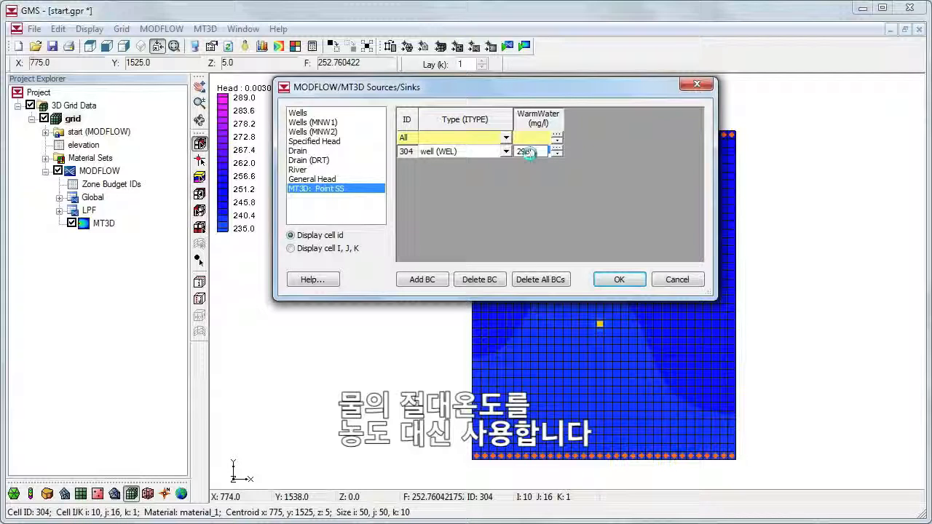
{"action": "left_click", "coordinate": [618, 278]}
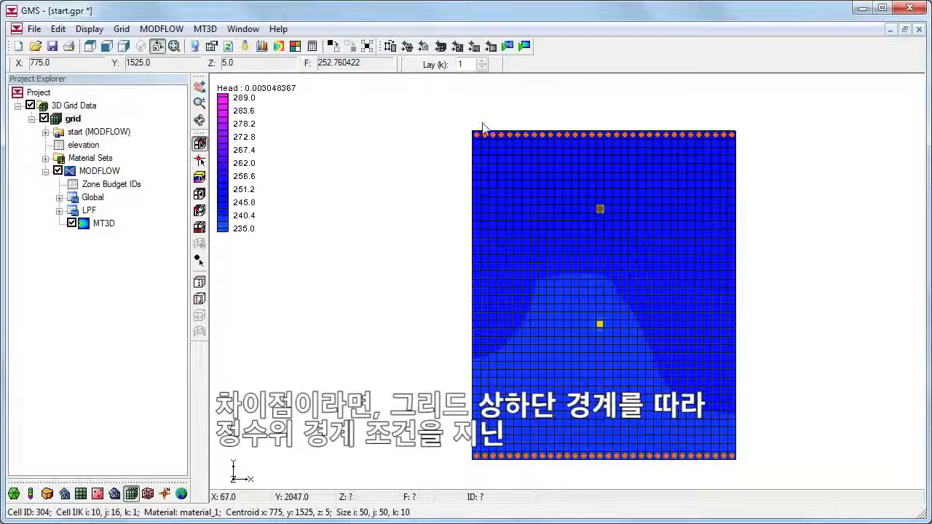
Step: Select the constant head cells along the grid's top and bottom rows and add MT3D: Point SS boundary conditions to them
{"action": "left_click_drag", "start_coordinate": [465, 125], "coordinate": [739, 141]}
{"action": "left_click_drag", "start_coordinate": [740, 468], "coordinate": [459, 456], "text": "shift"}
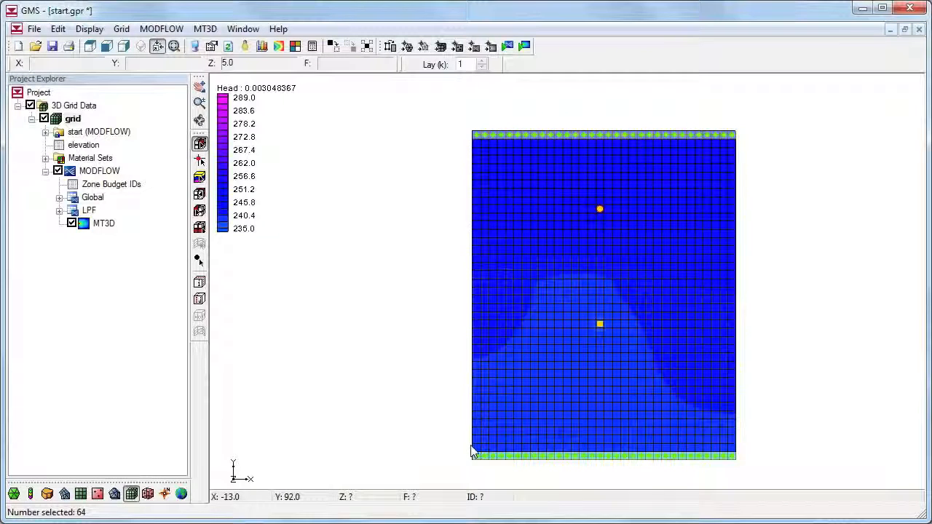
{"action": "right_click", "coordinate": [538, 138]}
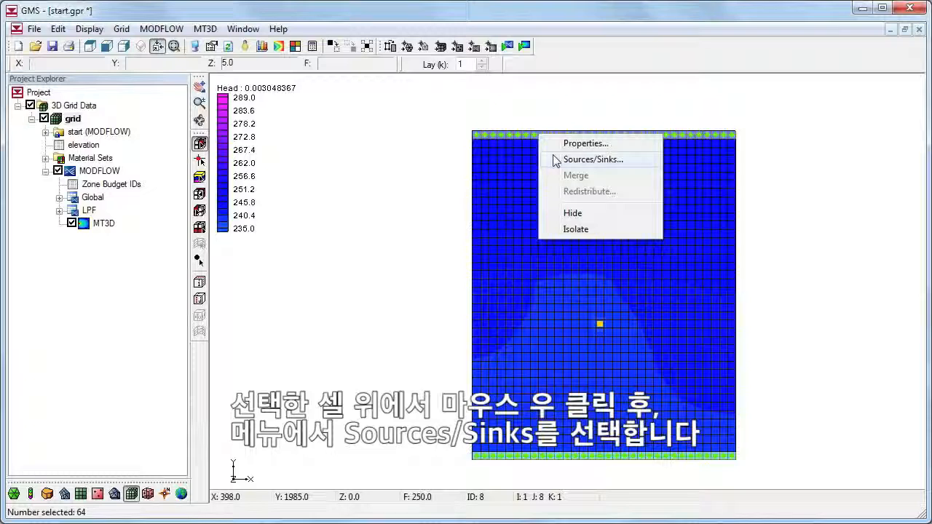
{"action": "left_click", "coordinate": [557, 160]}
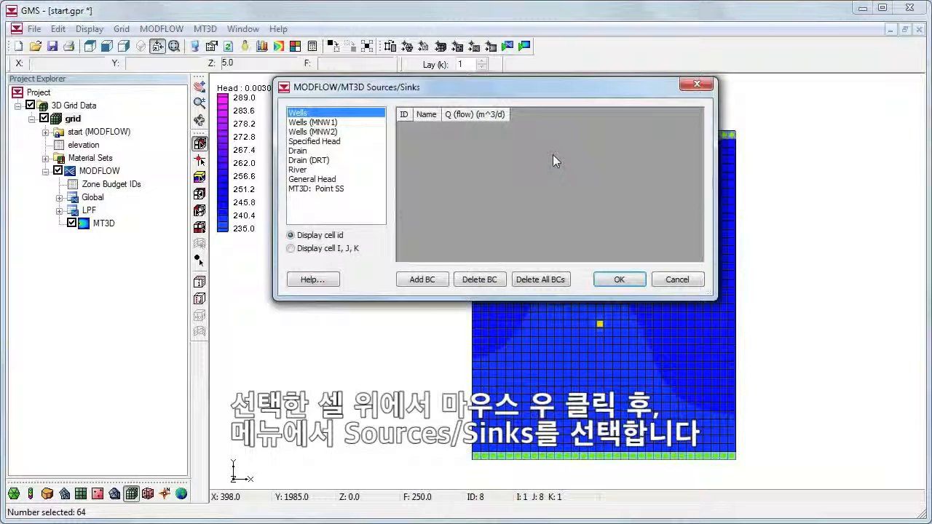
{"action": "left_click", "coordinate": [336, 191]}
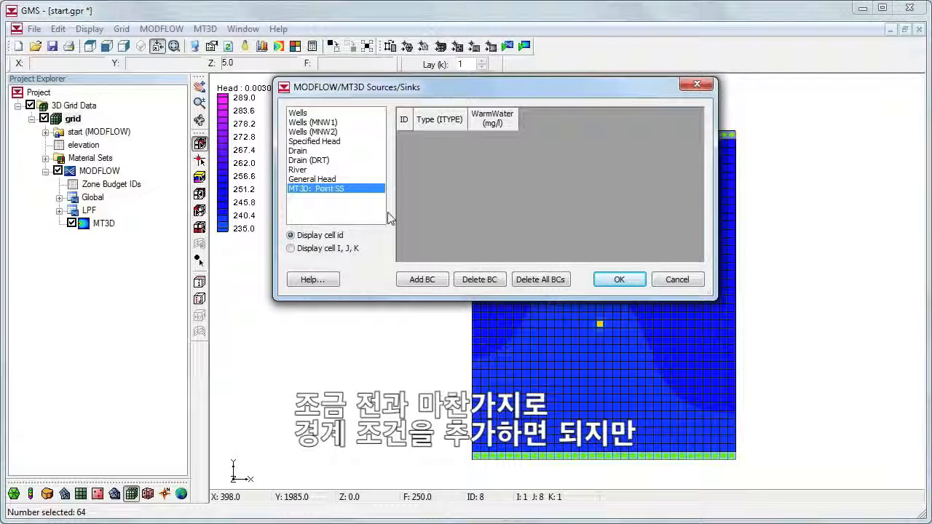
{"action": "left_click", "coordinate": [444, 282]}
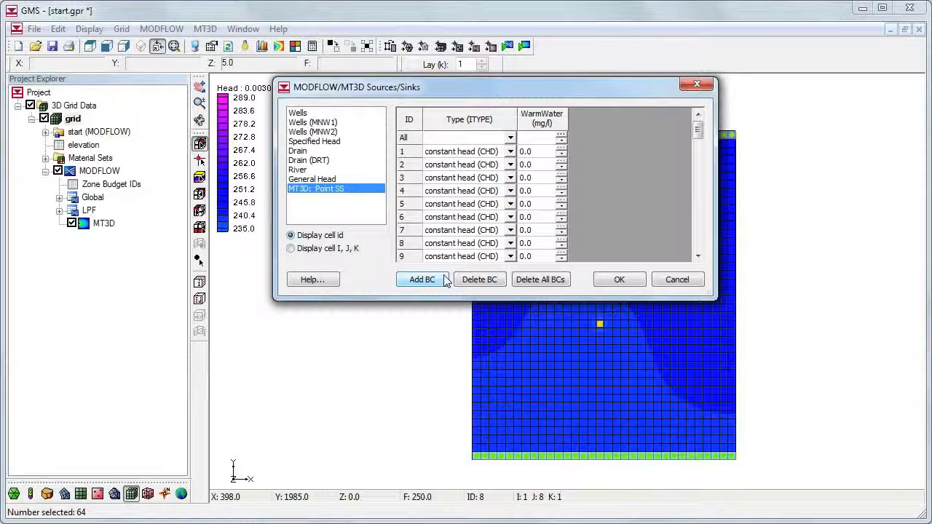
Step: Set WarmWater to 278 for all the selected constant head cells at once and accept the sources/sinks
{"action": "left_click", "coordinate": [530, 136]}
{"action": "type", "text": "278"}
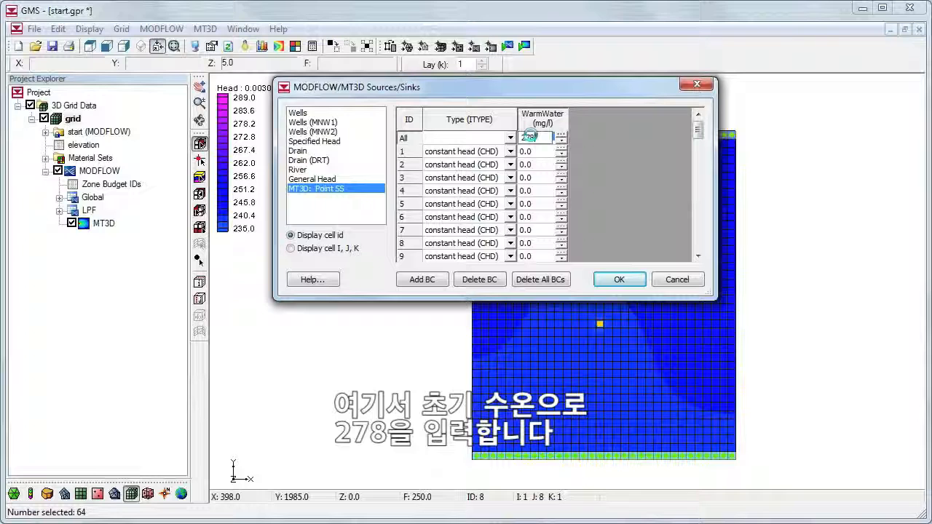
{"action": "left_click", "coordinate": [533, 151]}
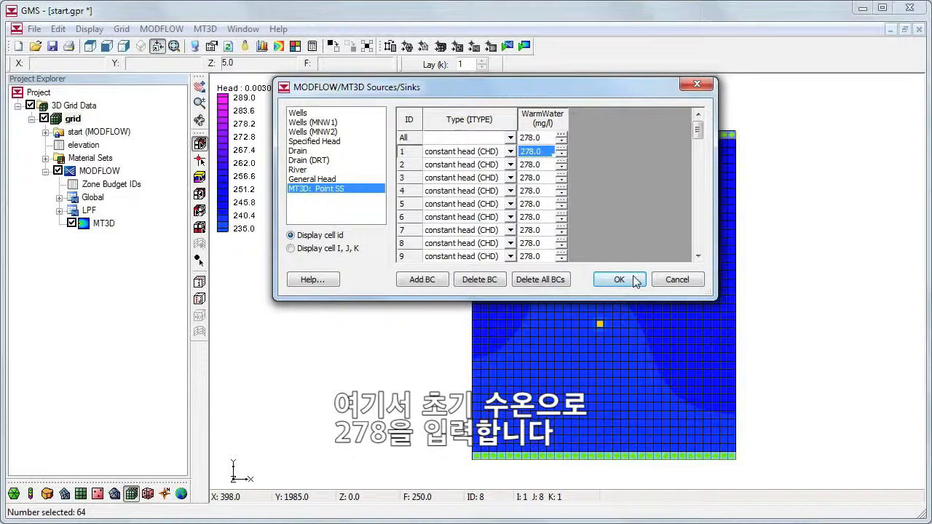
{"action": "left_click", "coordinate": [633, 278]}
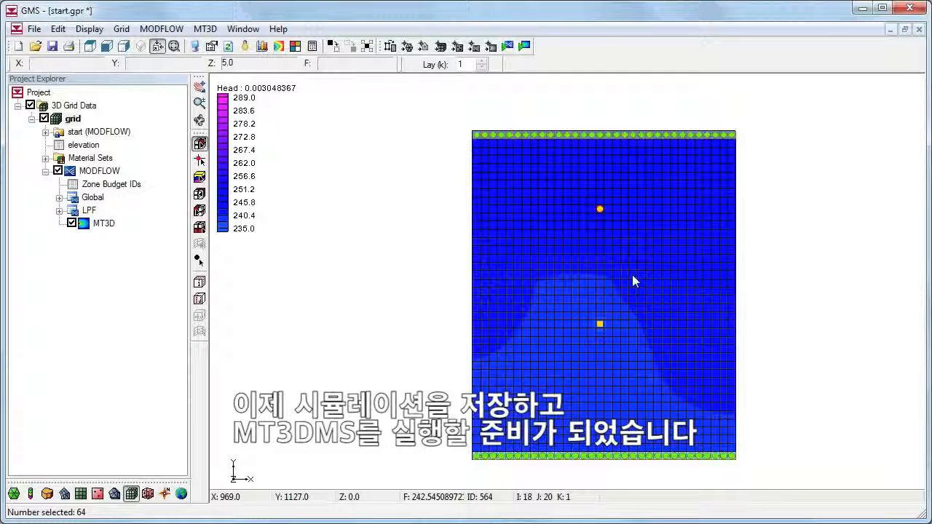
Step: Save the project, run MT3DMS and read in its solution
{"action": "left_click", "coordinate": [53, 46]}
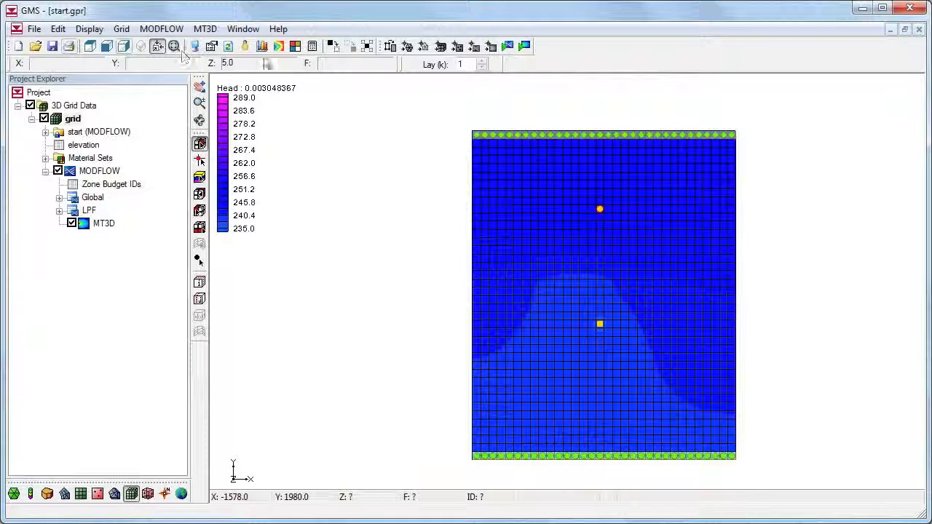
{"action": "left_click", "coordinate": [524, 46]}
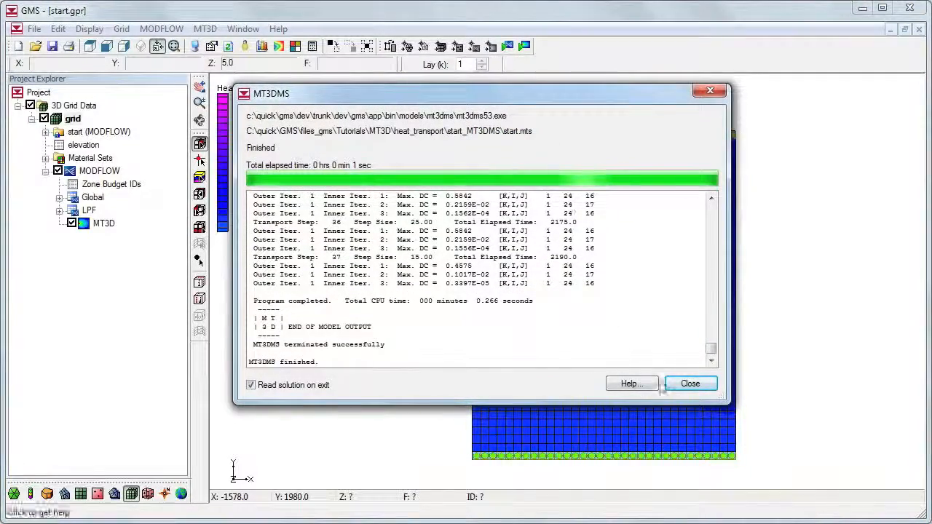
{"action": "left_click", "coordinate": [684, 383]}
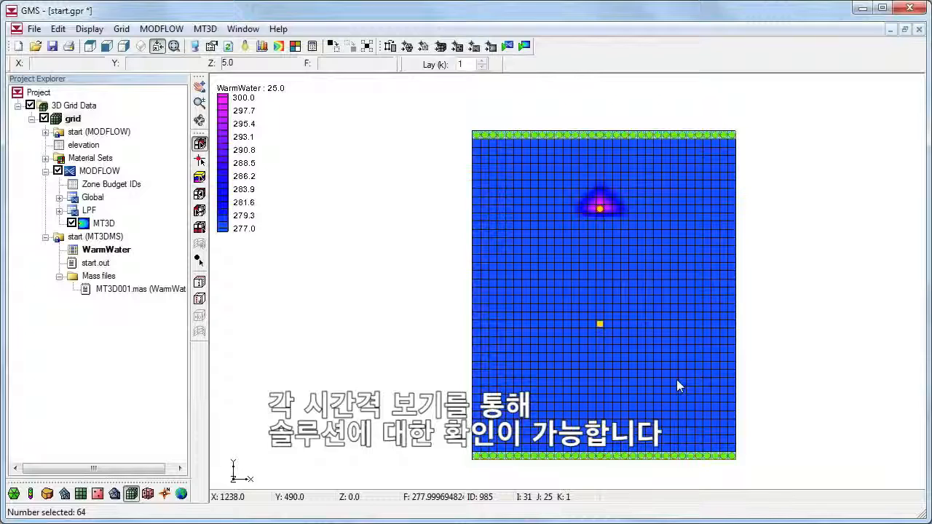
Step: View the WarmWater solution at the 100.0 and 225.0 time steps
{"action": "left_click", "coordinate": [106, 249]}
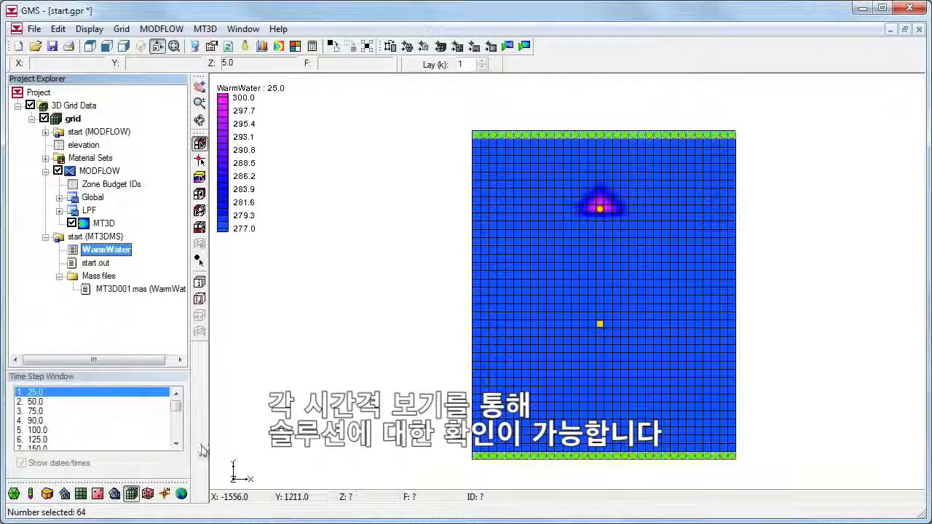
{"action": "left_click", "coordinate": [138, 430]}
{"action": "scroll", "coordinate": [116, 435], "scroll_direction": "down", "scroll_amount": 2}
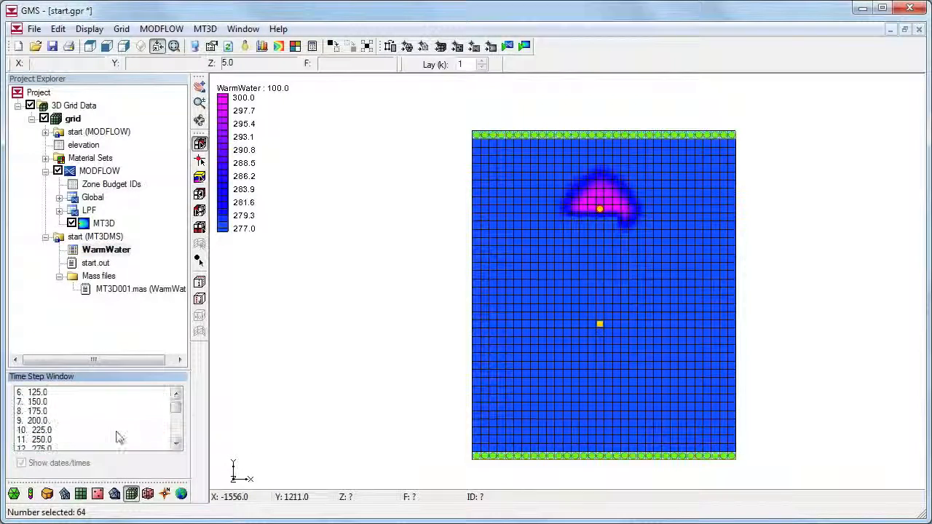
{"action": "left_click", "coordinate": [120, 430]}
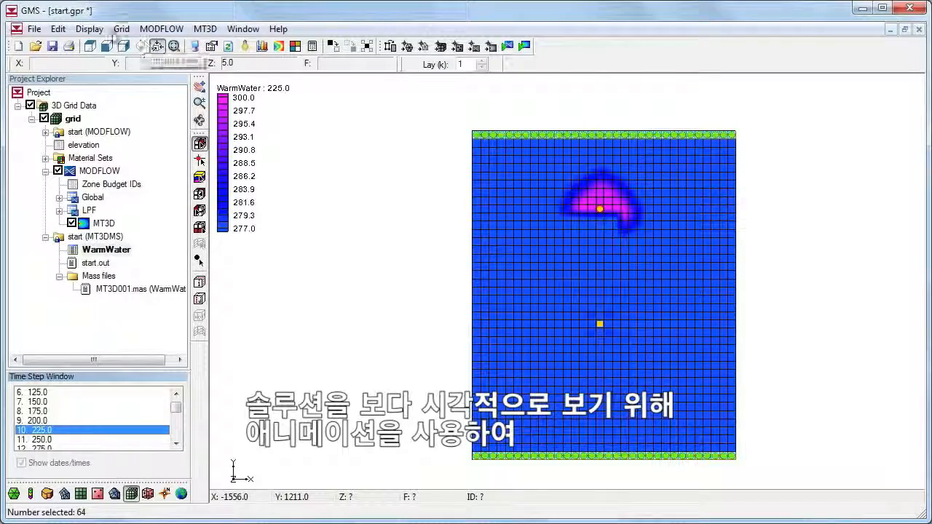
Step: Create an AVI animation of the transient WarmWater data set with the default options, matching time steps, and bring the player fully into view
{"action": "left_click", "coordinate": [97, 31]}
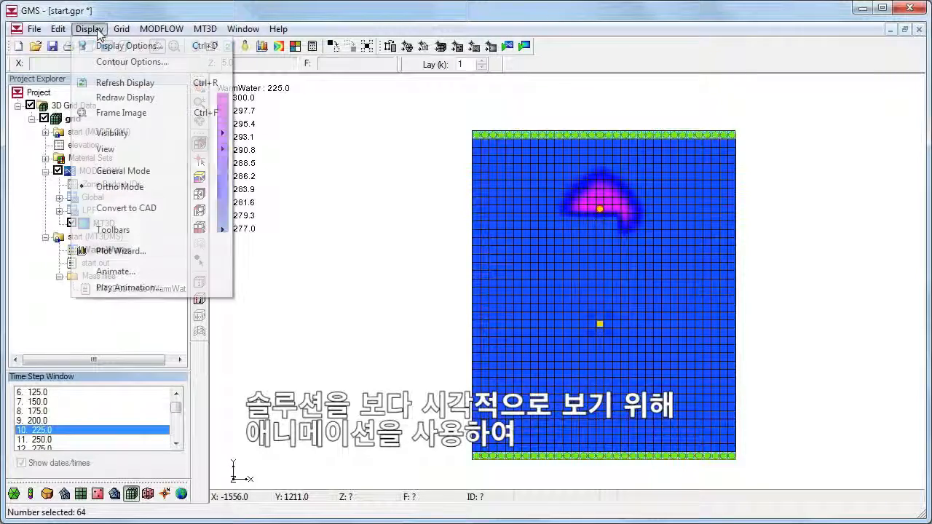
{"action": "left_click", "coordinate": [130, 273]}
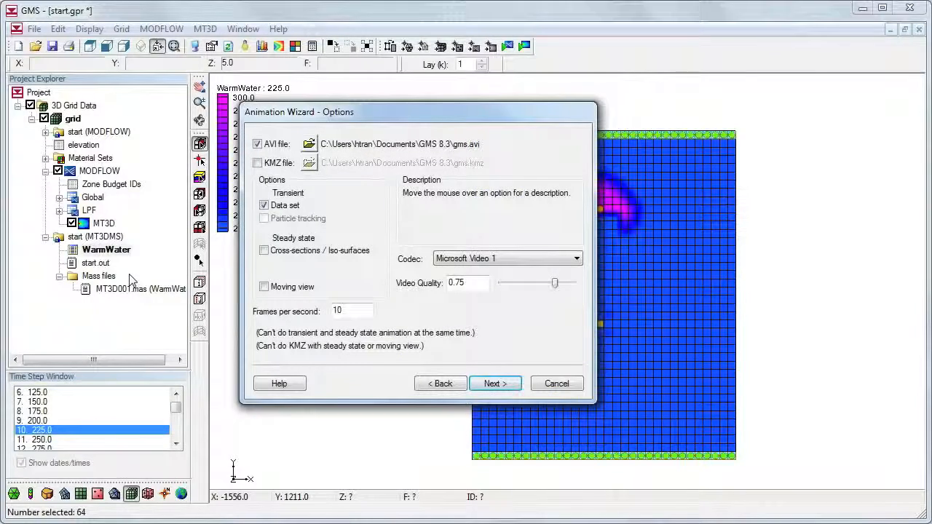
{"action": "left_click", "coordinate": [492, 383]}
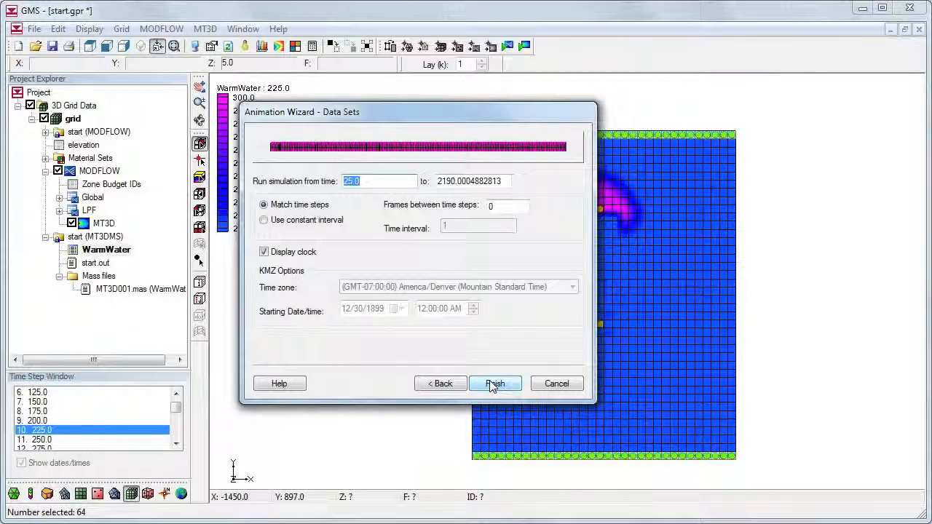
{"action": "left_click", "coordinate": [492, 384]}
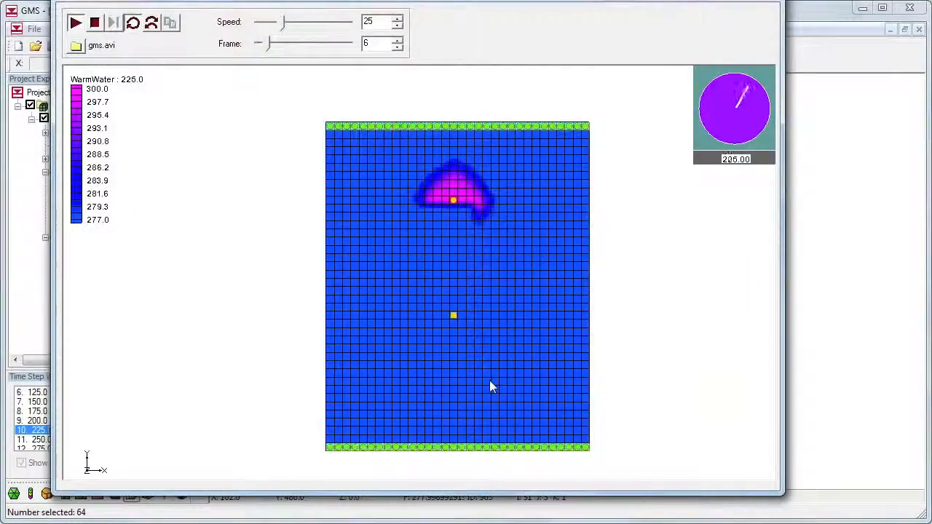
{"action": "left_click_drag", "start_coordinate": [354, 0], "coordinate": [391, 19]}
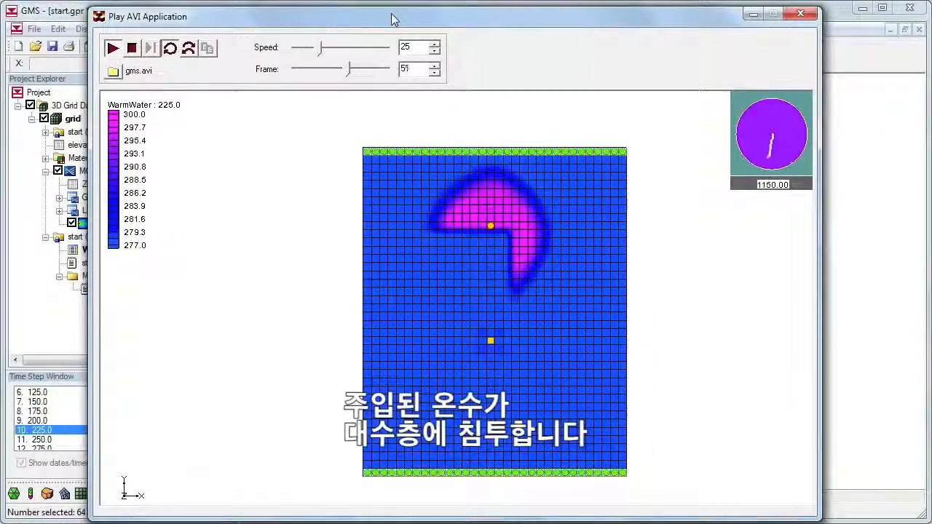